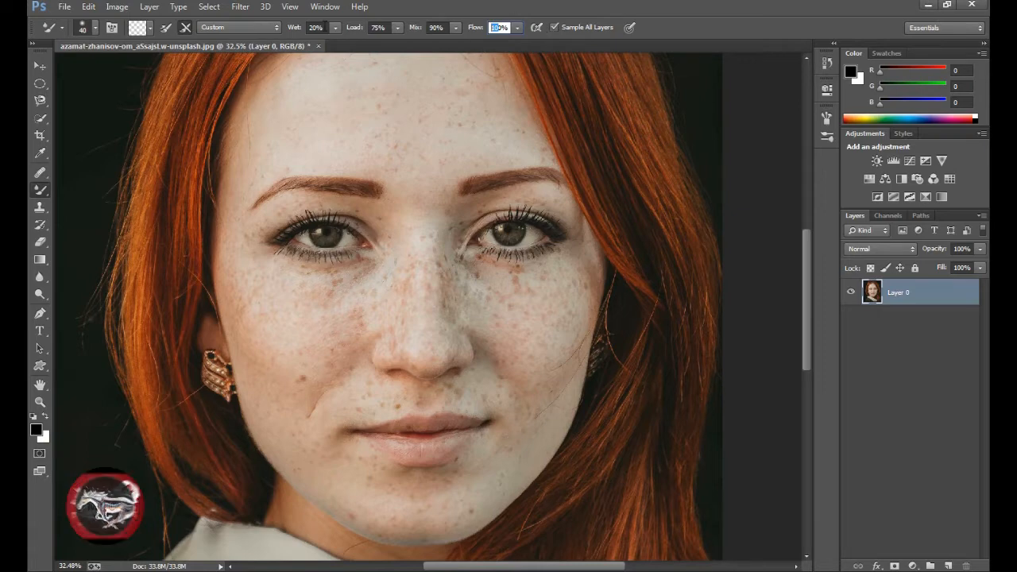
pyautogui.click(136, 30)
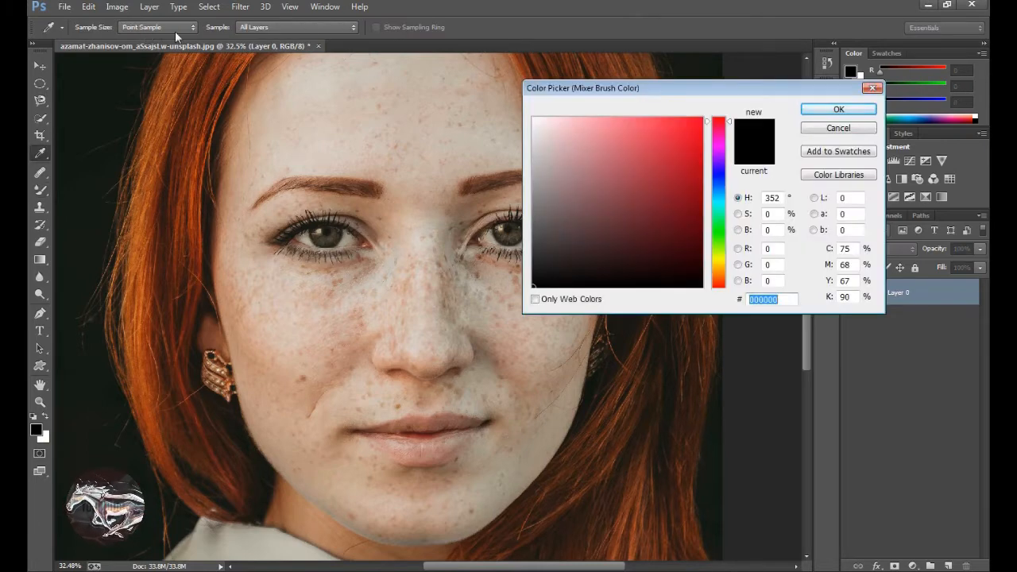
pyautogui.click(173, 30)
pyautogui.click(166, 32)
pyautogui.click(815, 129)
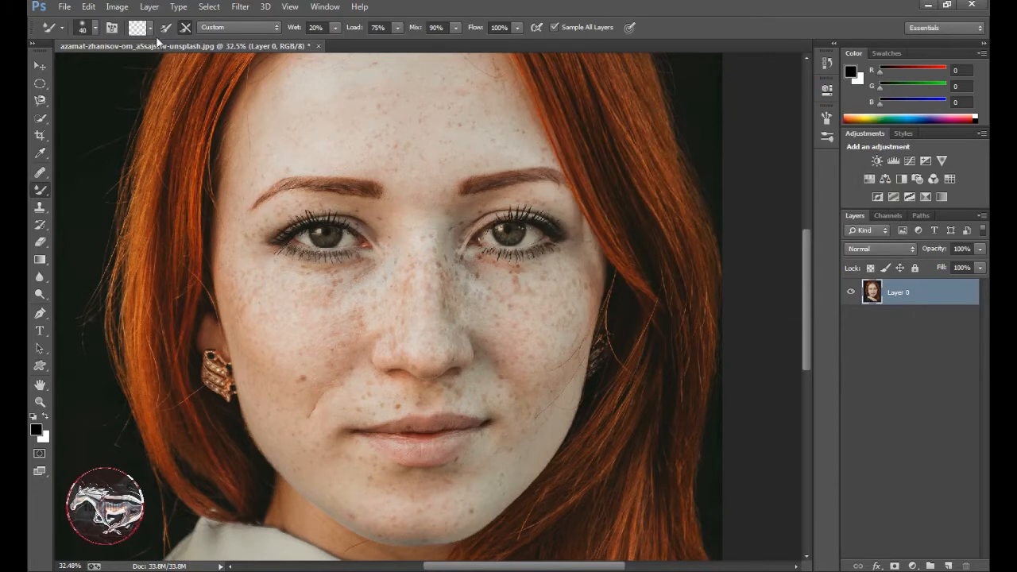
pyautogui.click(149, 29)
pyautogui.click(151, 31)
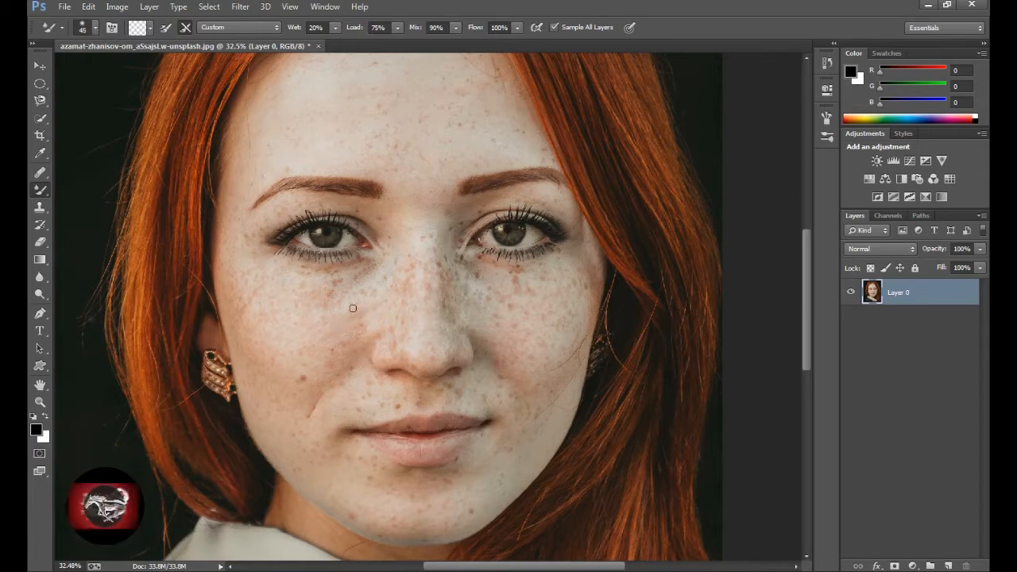
# Try to smooth the freckled cheek and forehead with the Mixer Brush at size 800.
pyautogui.press(']')
pyautogui.press(']')
pyautogui.press(']')
pyautogui.press(']')
pyautogui.press(']')
pyautogui.press(']')
pyautogui.press(']')
pyautogui.press(']')
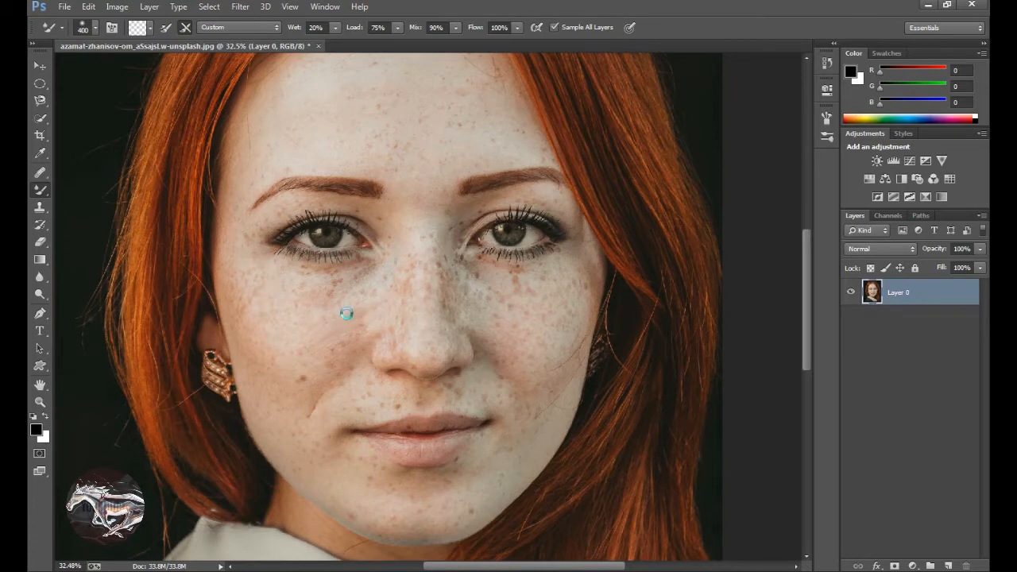
pyautogui.press('[')
pyautogui.press('[')
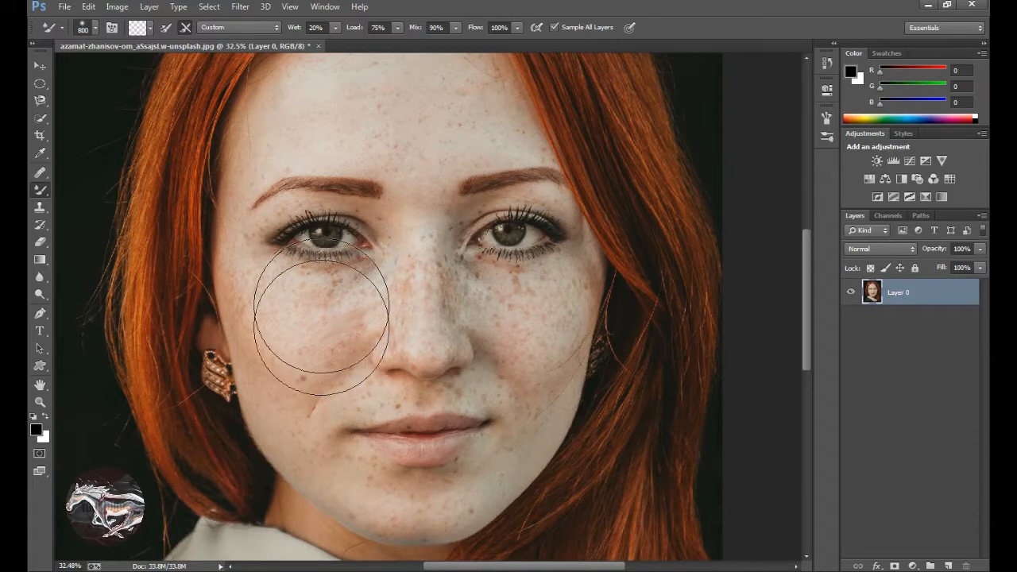
pyautogui.moveTo(349, 341)
pyautogui.mouseDown()
pyautogui.moveTo(303, 373)
pyautogui.moveTo(334, 331)
pyautogui.moveTo(267, 312)
pyautogui.moveTo(281, 381)
pyautogui.moveTo(302, 409)
pyautogui.moveTo(308, 360)
pyautogui.mouseUp()
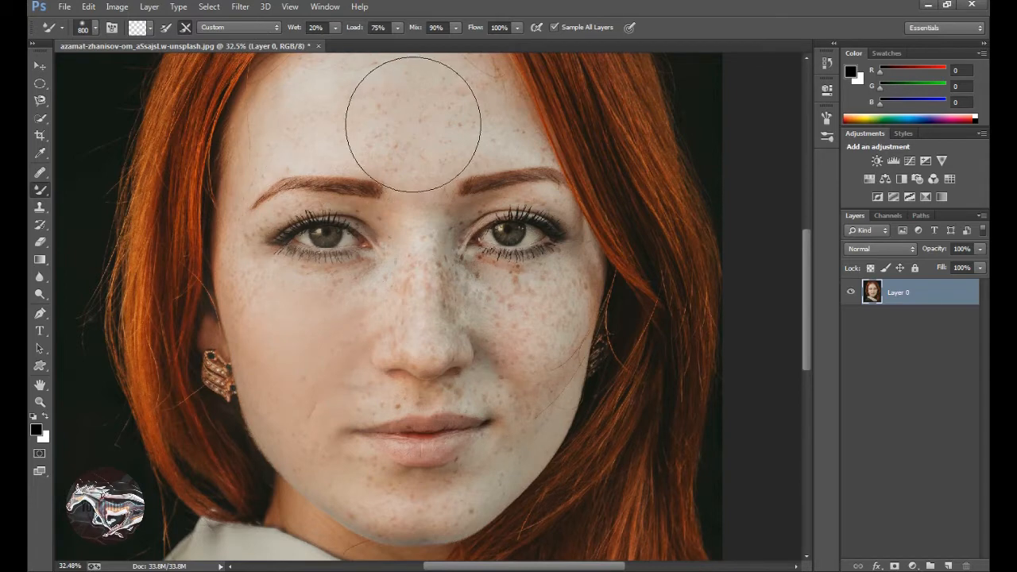
pyautogui.moveTo(379, 126); pyautogui.dragTo(450, 139)
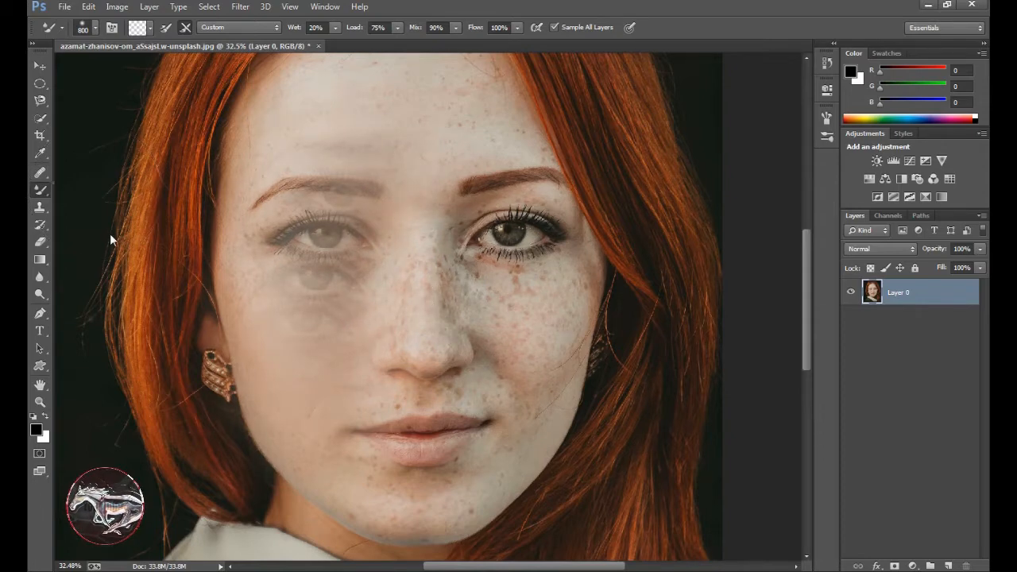
pyautogui.rightClick(40, 190)
pyautogui.click(405, 250)
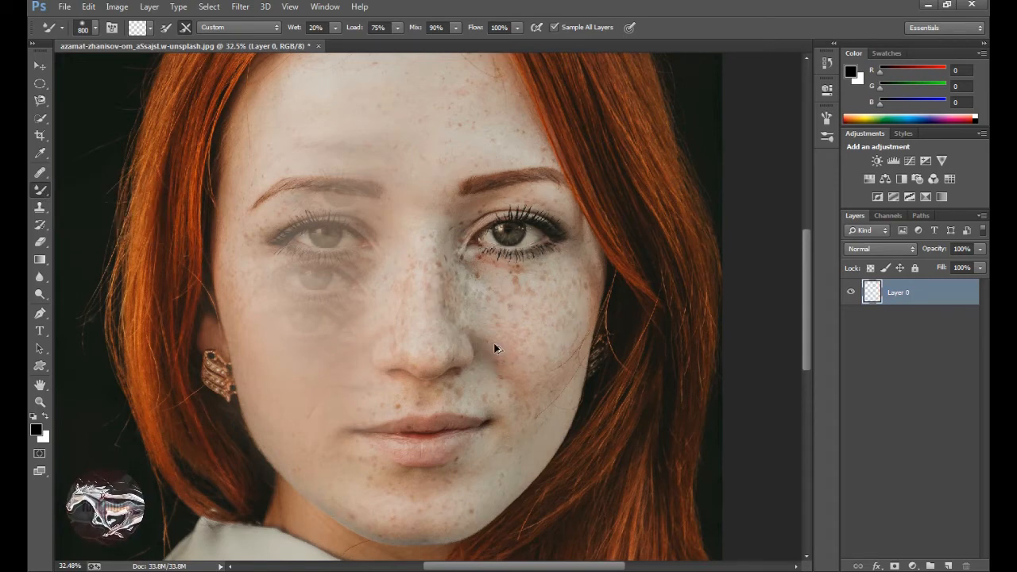
# Undo all the trial Mixer Brush strokes, going back to the original locked Background layer.
pyautogui.hotkey('ctrl', 'alt', 'z')
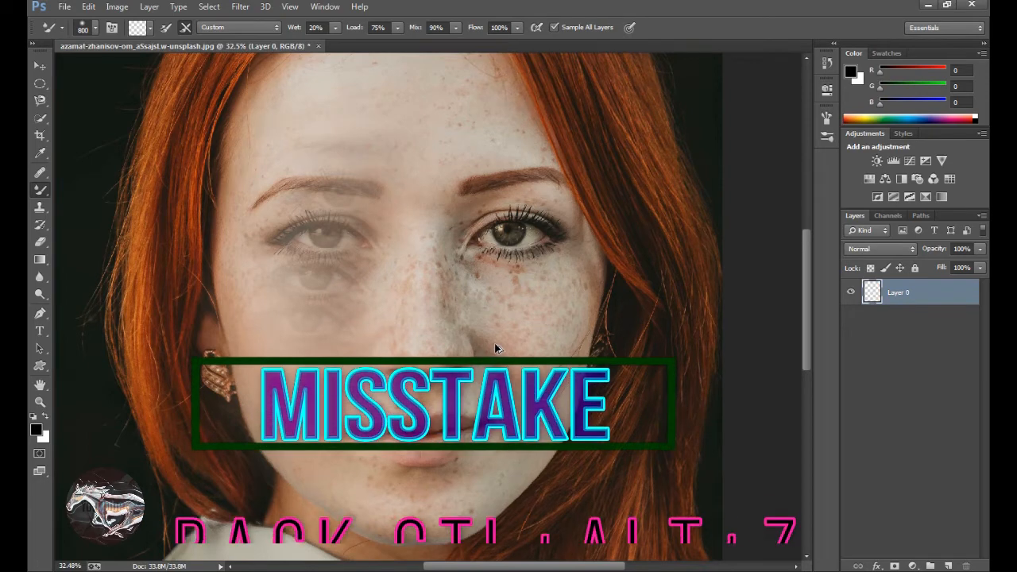
pyautogui.hotkey('ctrl', 'alt', 'z')
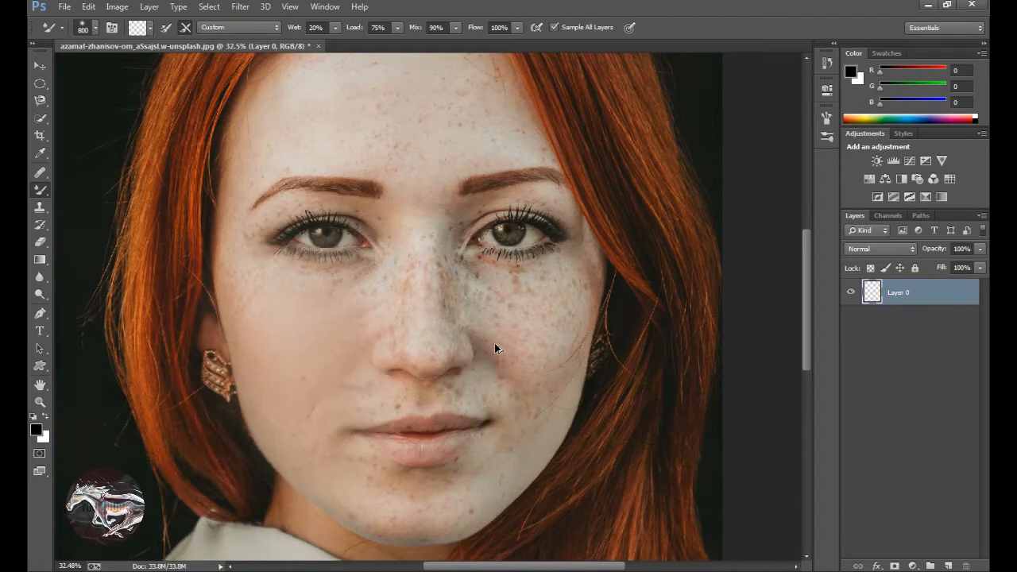
pyautogui.hotkey('ctrl', 'alt', 'z')
pyautogui.hotkey('ctrl', 'alt', 'z')
pyautogui.hotkey('ctrl', 'alt', 'z')
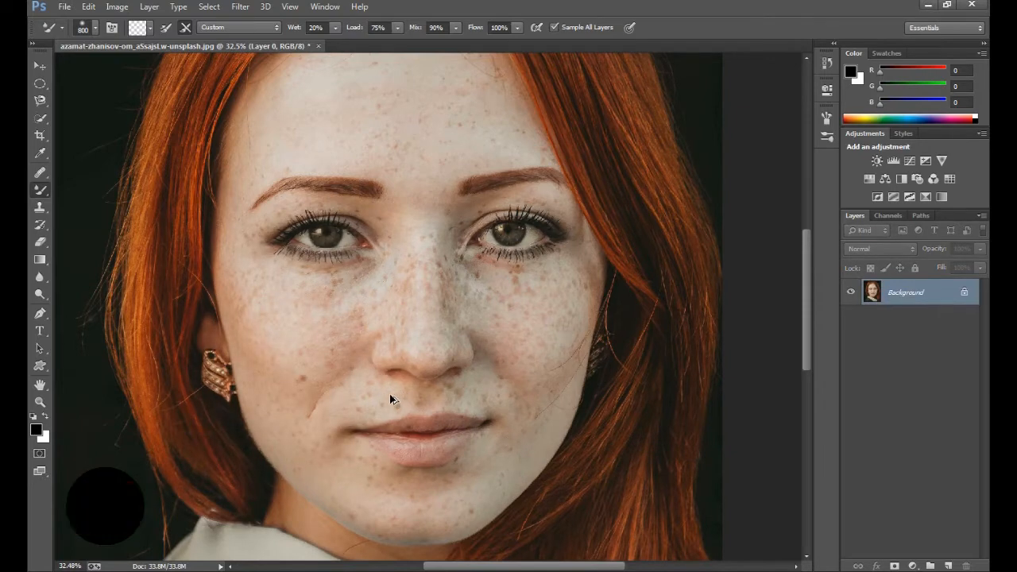
# Convert the Background into a regular layer named Layer 0 and duplicate it as Layer 0 copy.
pyautogui.rightClick(920, 292)
pyautogui.click(889, 298)
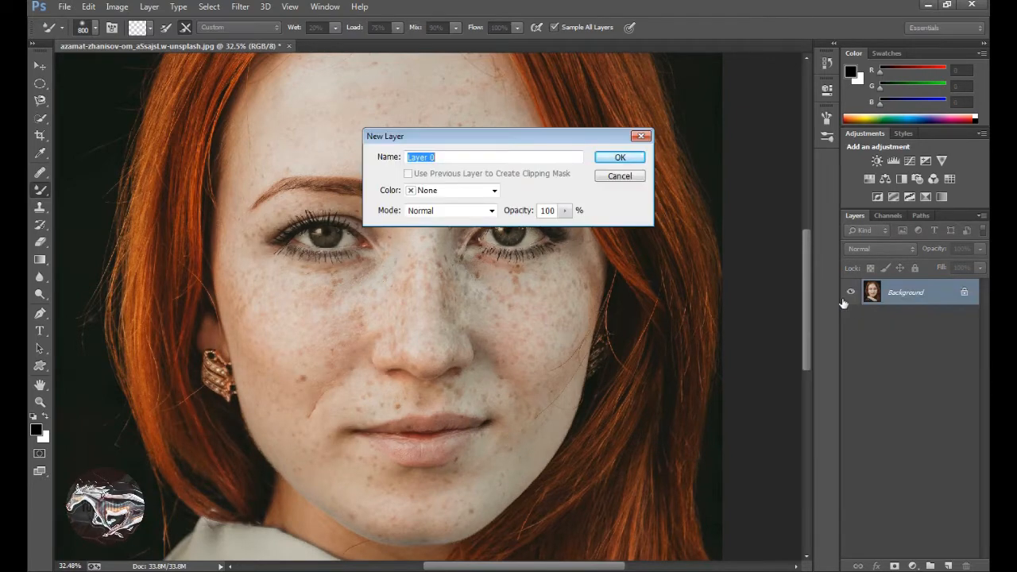
pyautogui.click(620, 157)
pyautogui.rightClick(885, 295)
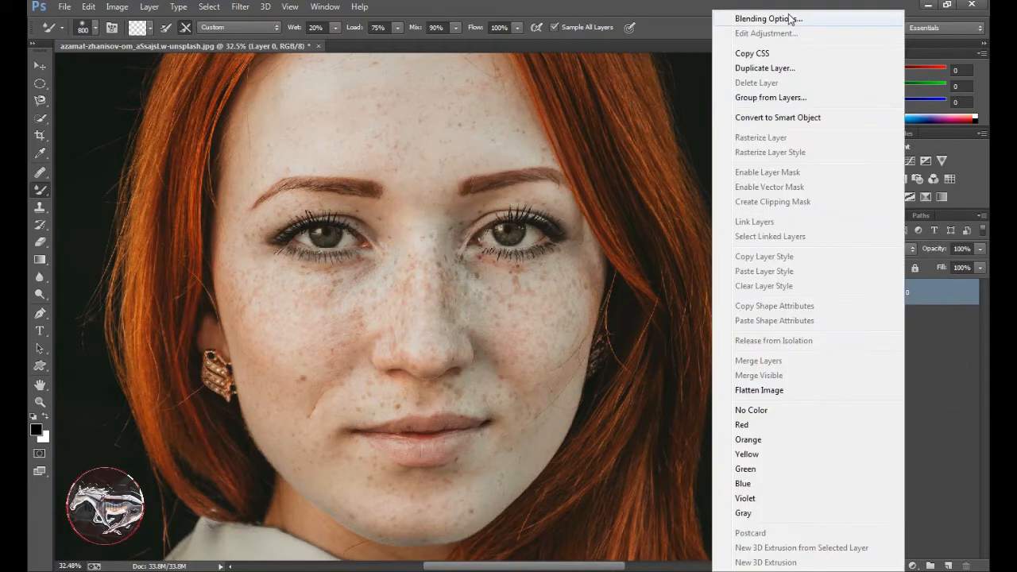
pyautogui.click(774, 69)
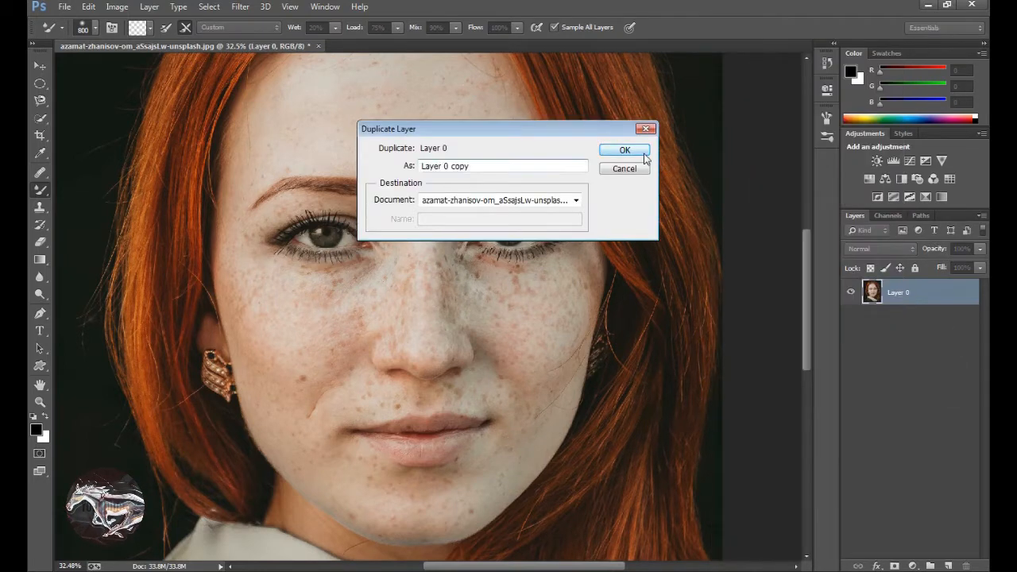
pyautogui.click(644, 155)
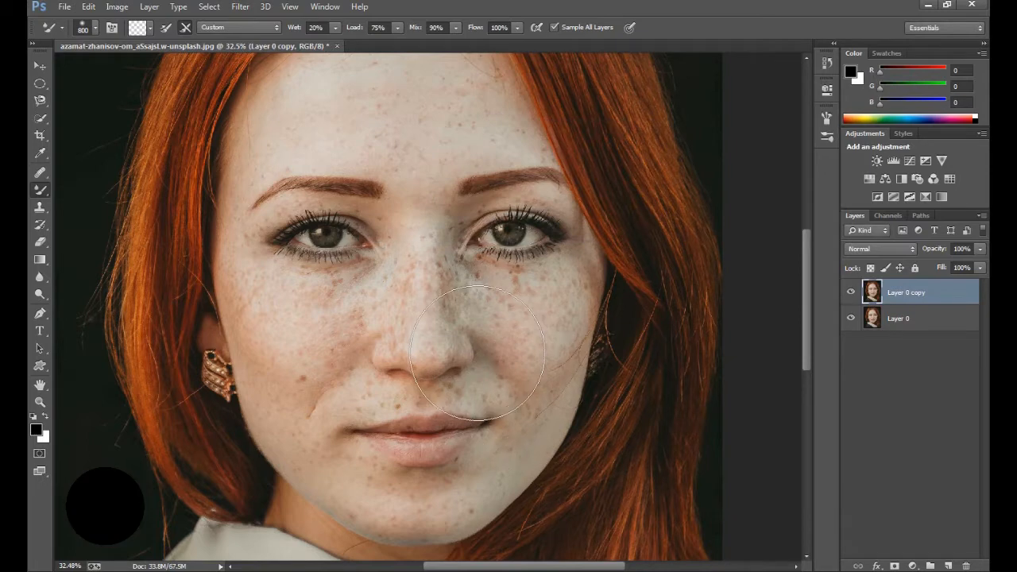
# Smooth the freckles across the whole forehead on Layer 0 copy, reducing the Mixer Brush size to 400 first.
pyautogui.scroll(3, 477, 352)
pyautogui.press('[')
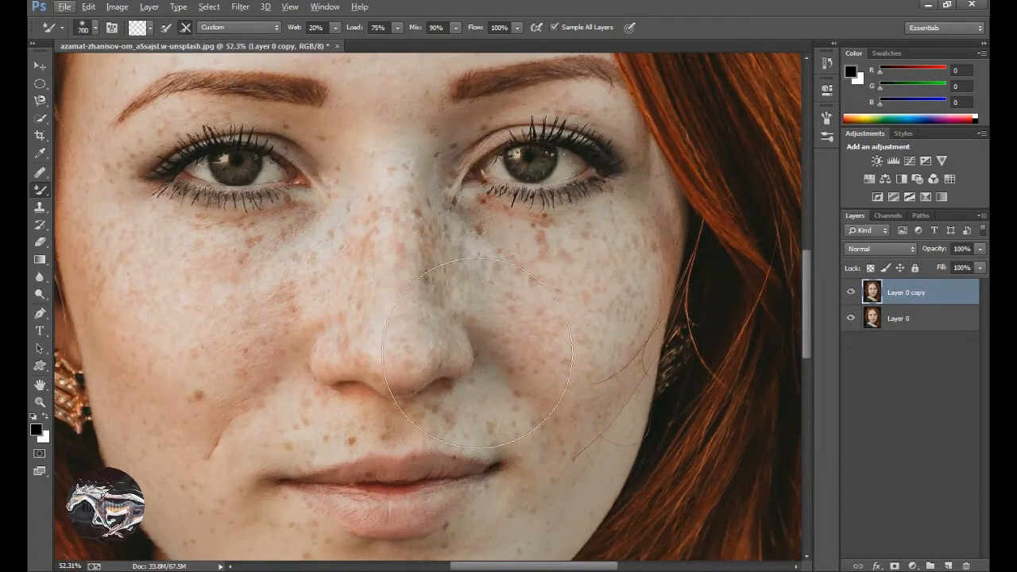
pyautogui.press('[')
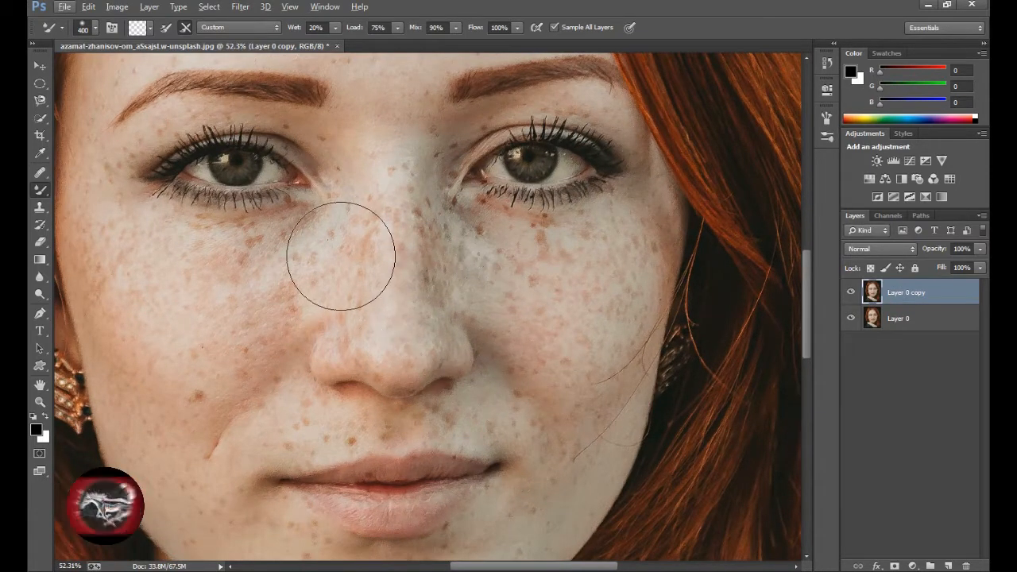
pyautogui.moveTo(341, 254)
pyautogui.mouseDown()
pyautogui.moveTo(412, 386)
pyautogui.moveTo(447, 488)
pyautogui.moveTo(470, 508)
pyautogui.mouseUp()
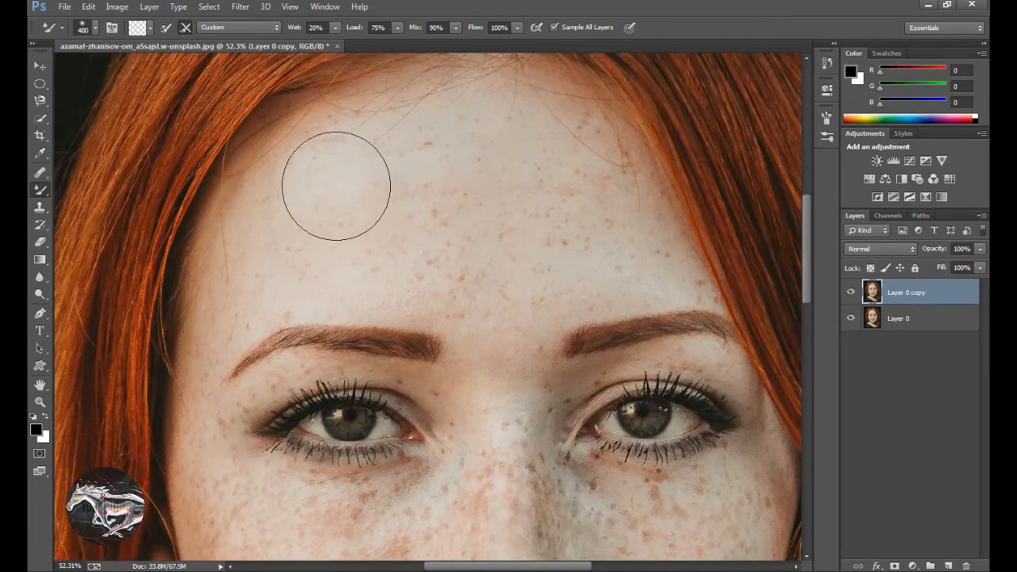
pyautogui.moveTo(295, 213)
pyautogui.mouseDown()
pyautogui.moveTo(245, 286)
pyautogui.moveTo(258, 247)
pyautogui.moveTo(330, 165)
pyautogui.moveTo(374, 147)
pyautogui.moveTo(490, 130)
pyautogui.moveTo(584, 168)
pyautogui.moveTo(649, 245)
pyautogui.mouseUp()
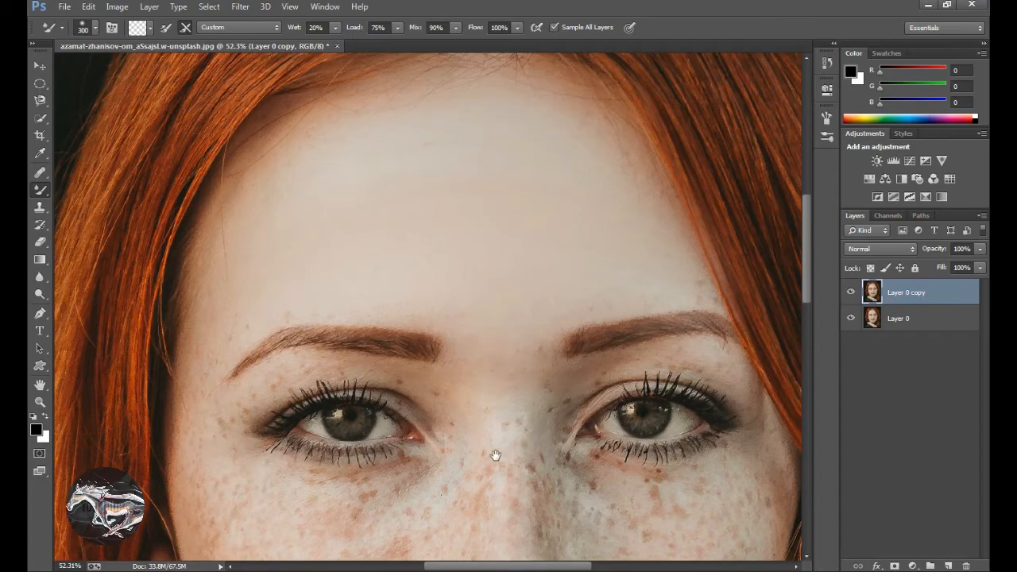
# Reduce the Mixer Brush size to 175 and smooth the skin at the woman's right temple and beside the eye.
pyautogui.moveTo(495, 456); pyautogui.dragTo(574, 261)
pyautogui.press('[')
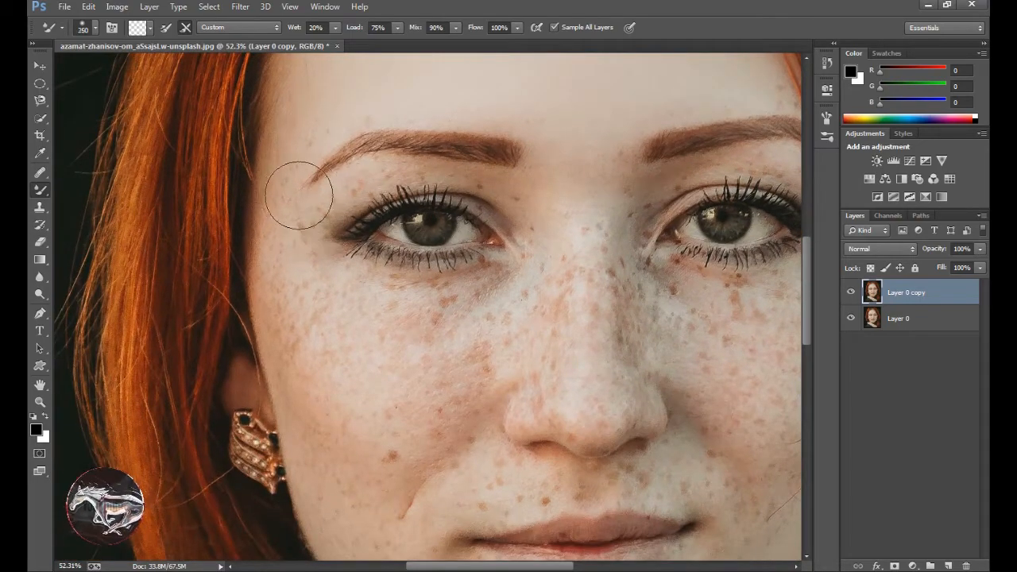
pyautogui.press('[')
pyautogui.press('[')
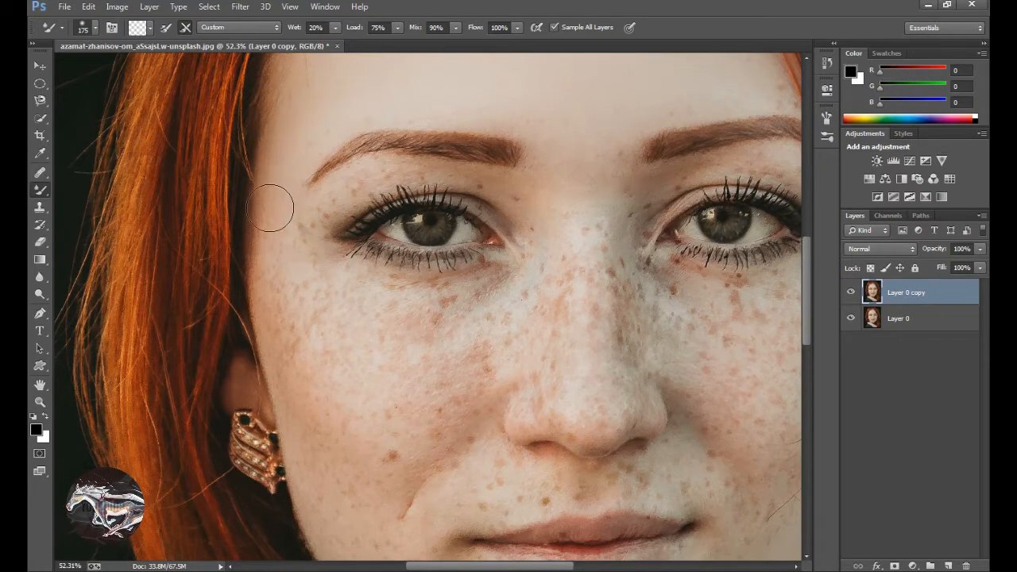
pyautogui.moveTo(278, 255); pyautogui.dragTo(302, 367)
# Smooth the skin at the inner corner and beneath the woman's right eye with the Mixer Brush at size 125.
pyautogui.scroll(3, 347, 237)
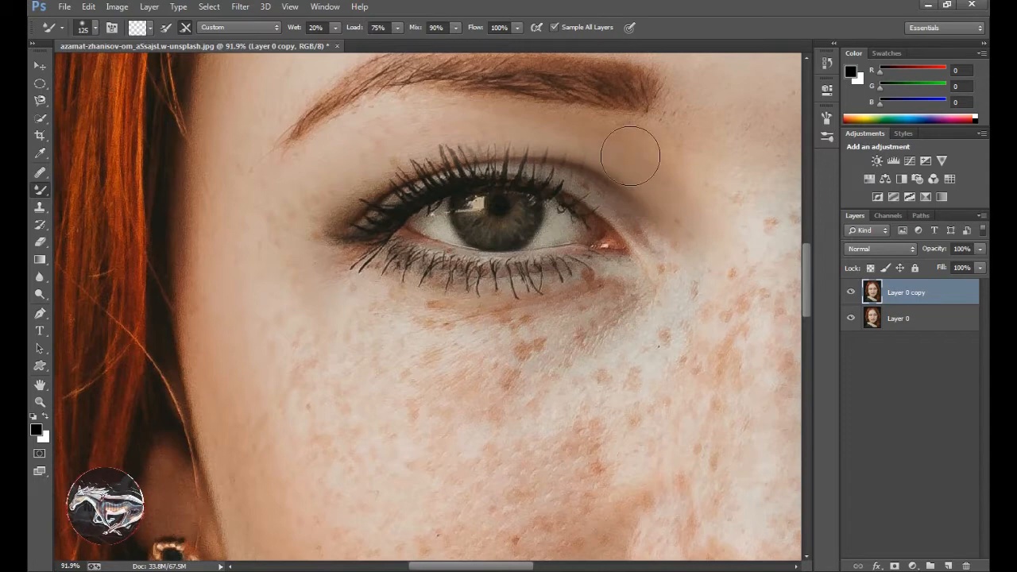
pyautogui.moveTo(728, 256)
pyautogui.mouseDown()
pyautogui.moveTo(592, 230)
pyautogui.moveTo(546, 172)
pyautogui.moveTo(520, 232)
pyautogui.moveTo(497, 191)
pyautogui.moveTo(518, 271)
pyautogui.mouseUp()
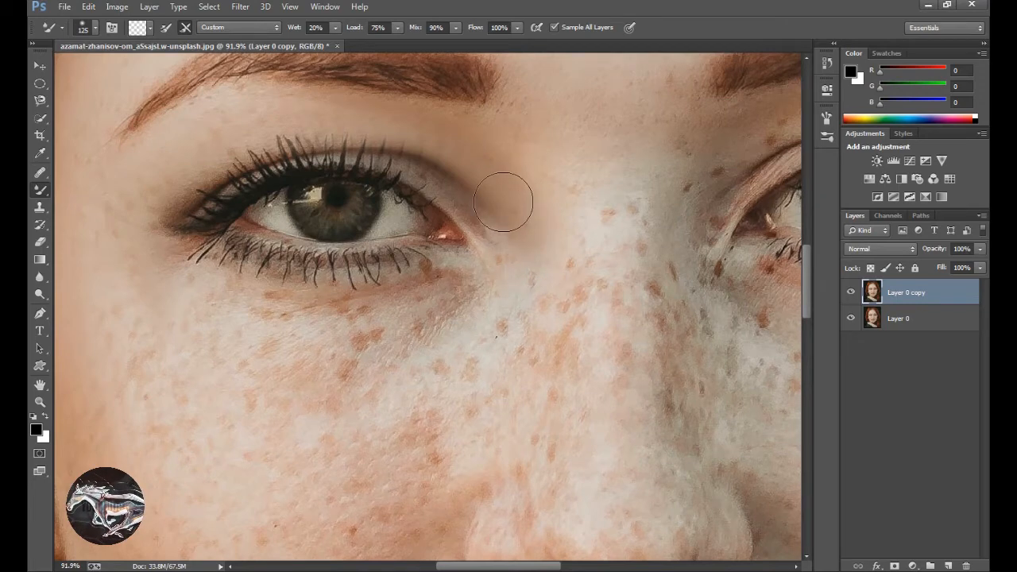
pyautogui.moveTo(502, 204)
pyautogui.mouseDown()
pyautogui.moveTo(521, 239)
pyautogui.moveTo(508, 289)
pyautogui.moveTo(477, 327)
pyautogui.mouseUp()
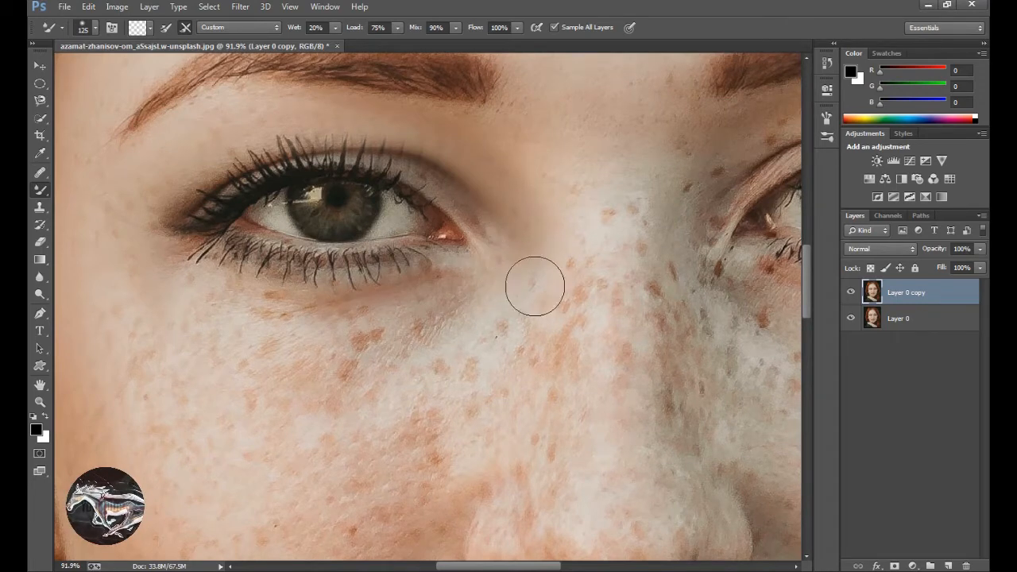
pyautogui.moveTo(534, 286)
pyautogui.mouseDown()
pyautogui.moveTo(460, 332)
pyautogui.moveTo(389, 343)
pyautogui.mouseUp()
pyautogui.moveTo(480, 305)
pyautogui.mouseDown()
pyautogui.moveTo(379, 339)
pyautogui.moveTo(308, 343)
pyautogui.mouseUp()
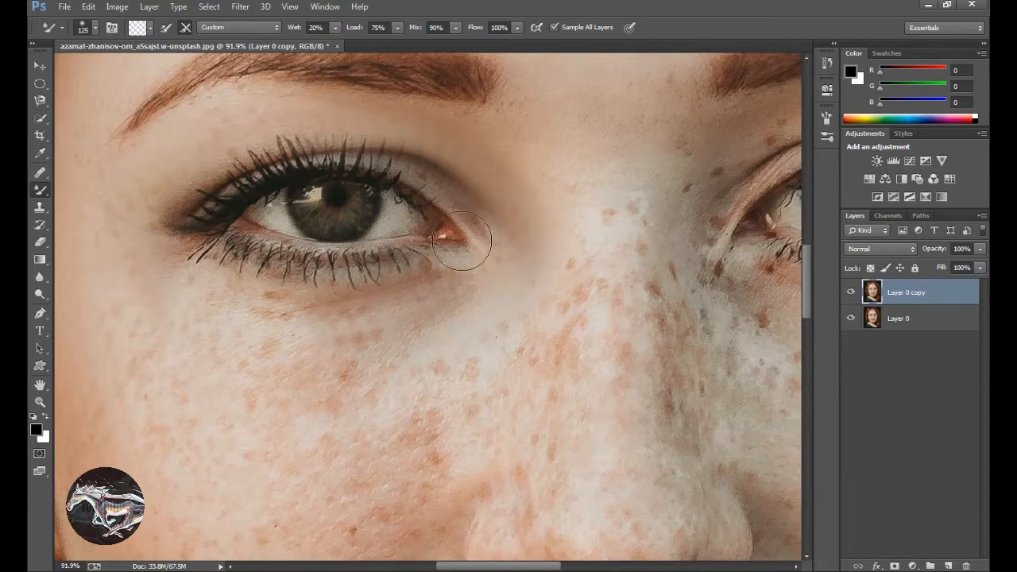
pyautogui.moveTo(498, 227)
pyautogui.mouseDown()
pyautogui.moveTo(486, 275)
pyautogui.moveTo(431, 287)
pyautogui.moveTo(390, 281)
pyautogui.moveTo(240, 292)
pyautogui.moveTo(191, 276)
pyautogui.mouseUp()
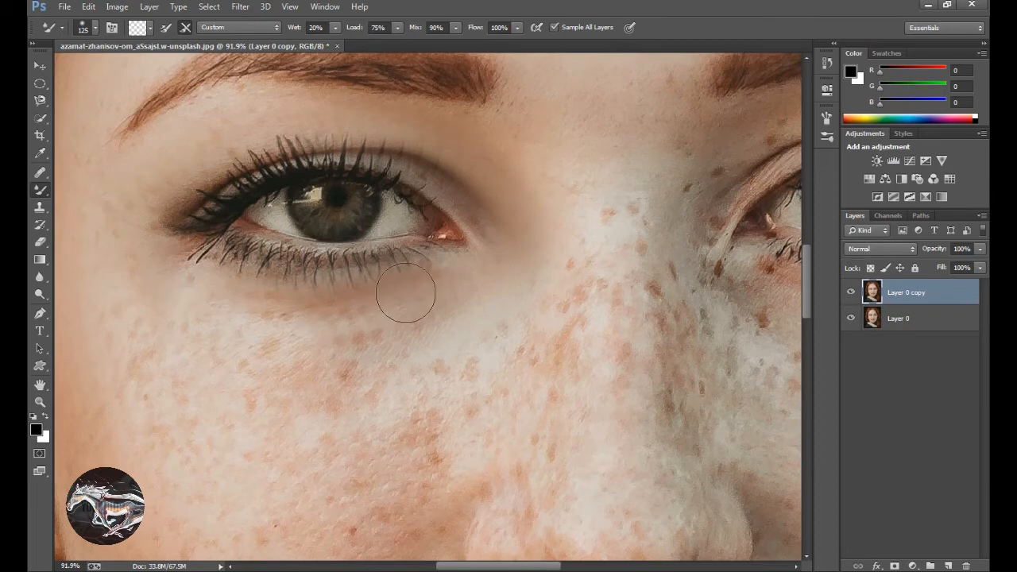
pyautogui.moveTo(406, 303)
pyautogui.mouseDown()
pyautogui.moveTo(338, 333)
pyautogui.moveTo(255, 330)
pyautogui.moveTo(202, 291)
pyautogui.mouseUp()
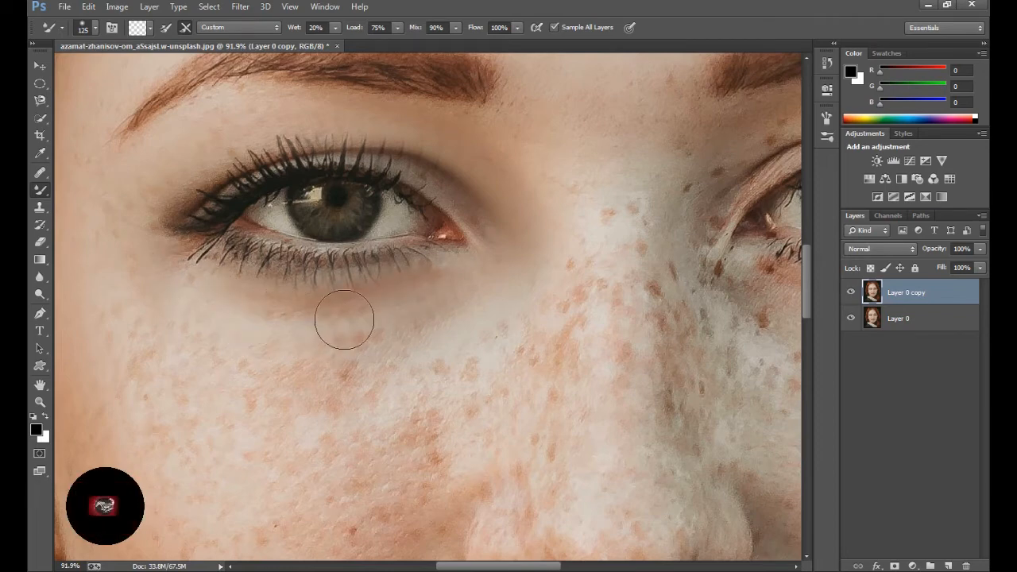
pyautogui.moveTo(482, 289)
pyautogui.mouseDown()
pyautogui.moveTo(445, 327)
pyautogui.moveTo(271, 315)
pyautogui.mouseUp()
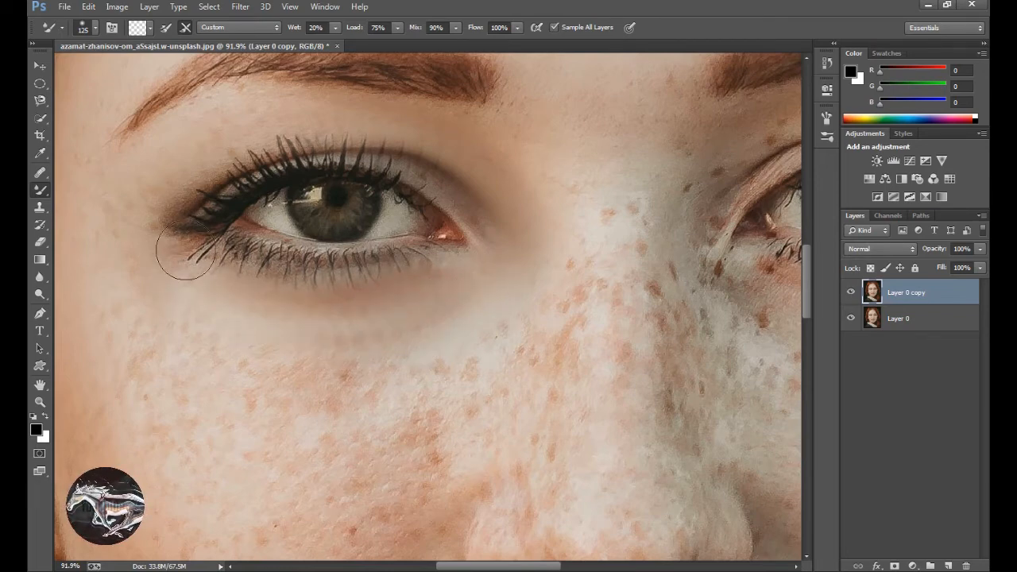
# Blend away the freckles and the mole on the woman's right cheek, down toward the mouth.
pyautogui.moveTo(343, 306); pyautogui.dragTo(571, 318)
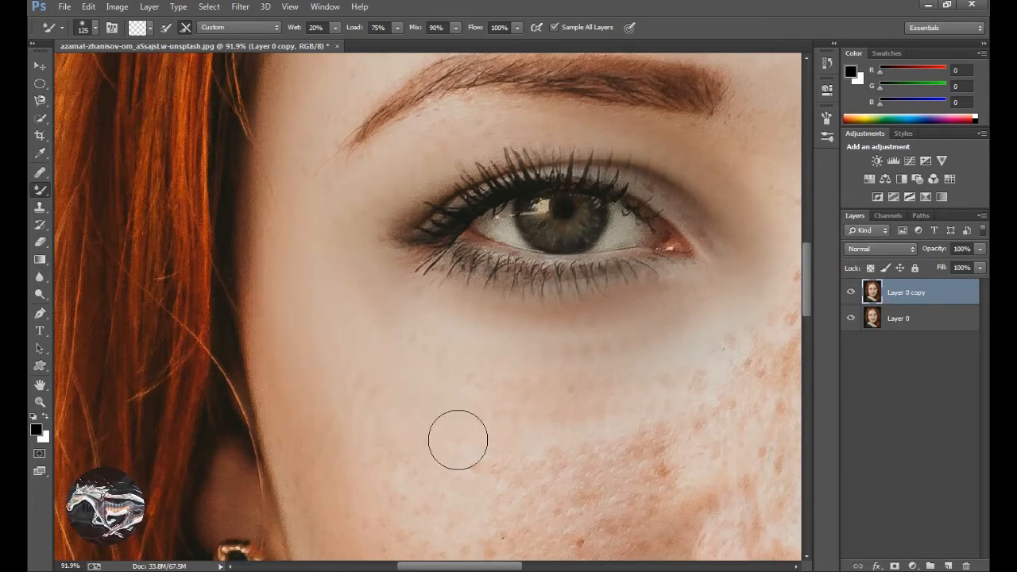
pyautogui.moveTo(432, 470); pyautogui.dragTo(427, 264)
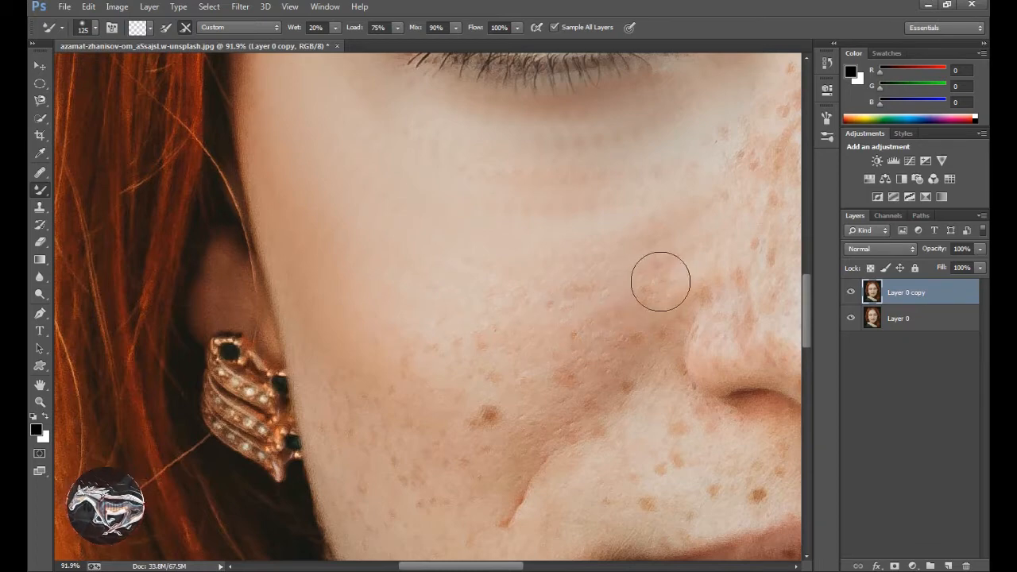
pyautogui.press('space')
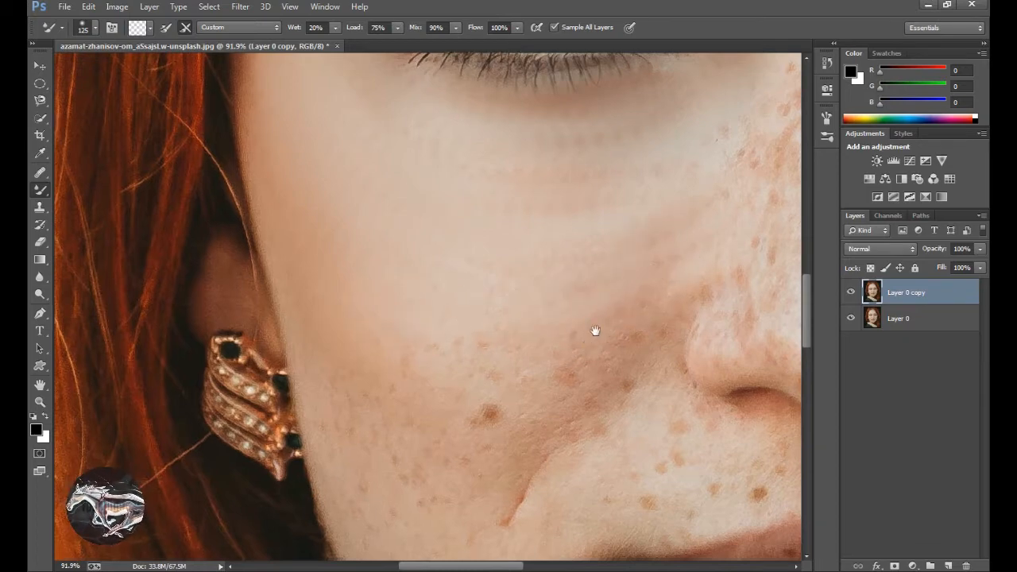
pyautogui.moveTo(594, 331); pyautogui.dragTo(620, 219)
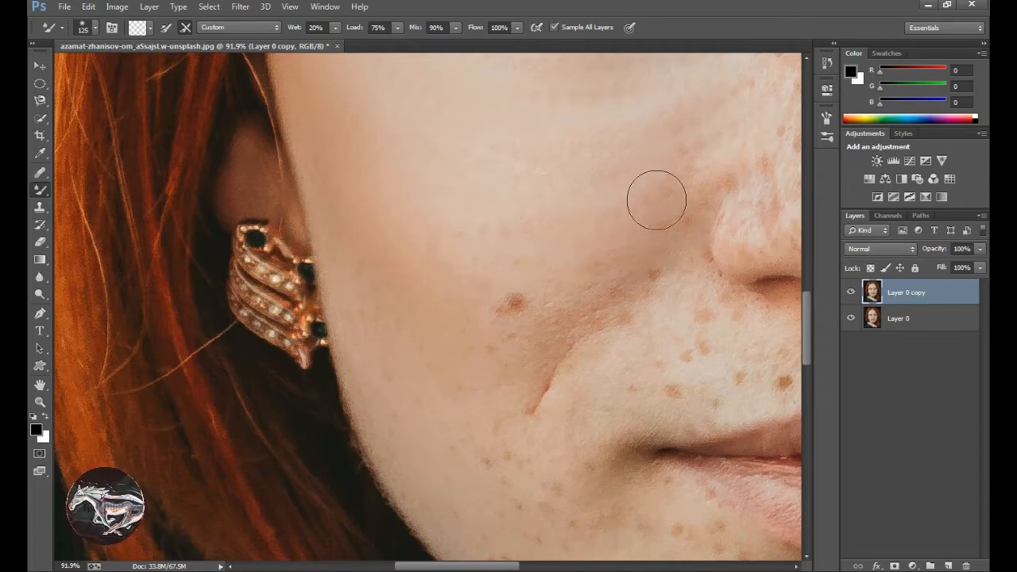
pyautogui.moveTo(579, 324); pyautogui.dragTo(434, 286)
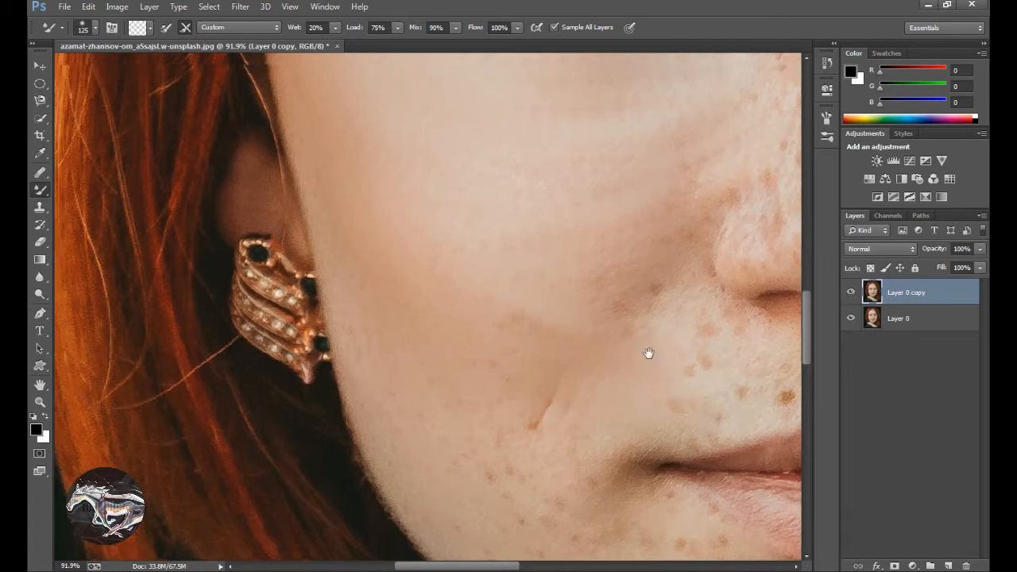
# Smooth the freckles along the bridge of the nose with the Mixer Brush.
pyautogui.scroll(5, 649, 352)
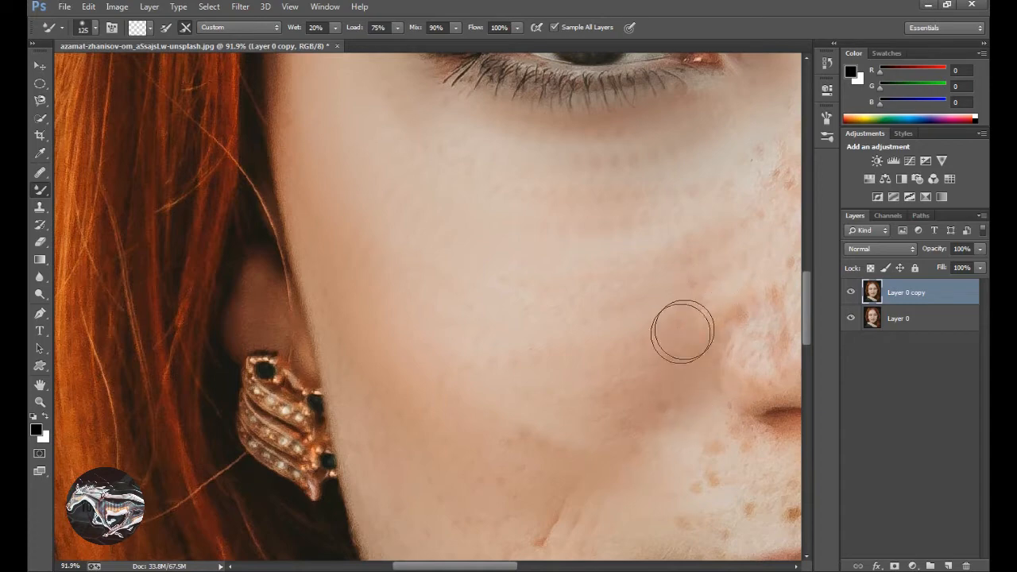
pyautogui.moveTo(605, 461); pyautogui.dragTo(433, 448)
pyautogui.moveTo(568, 202); pyautogui.dragTo(515, 289)
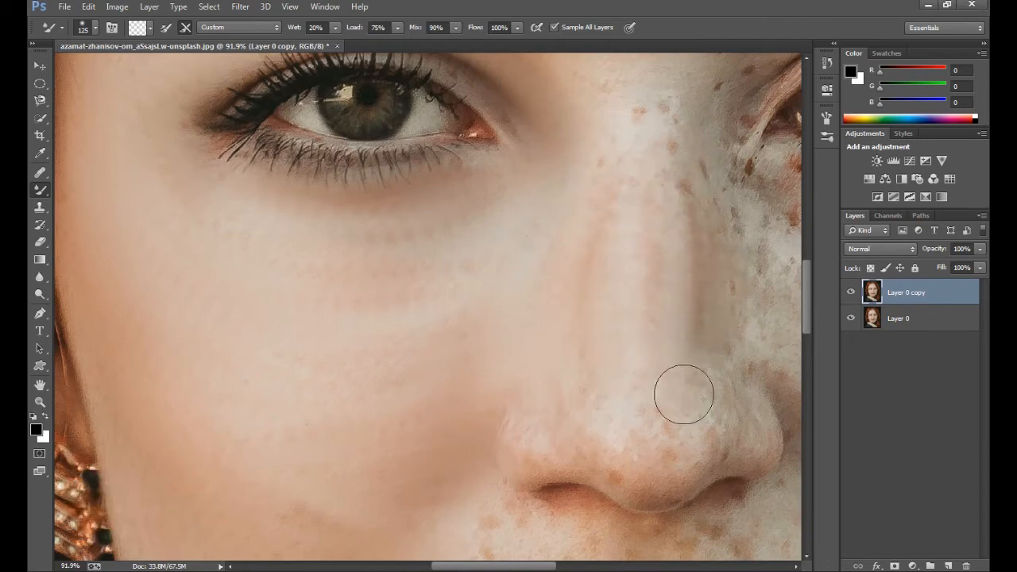
pyautogui.moveTo(603, 188); pyautogui.dragTo(636, 349)
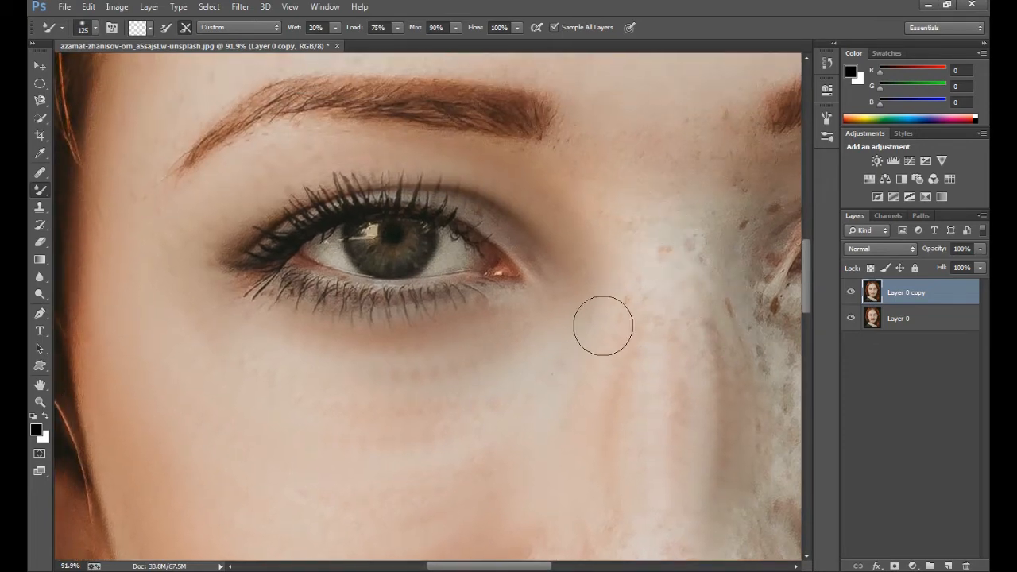
# Blend the skin below the inner corner of the woman's left eye and along the upper side of her nose.
pyautogui.moveTo(713, 318); pyautogui.dragTo(587, 272)
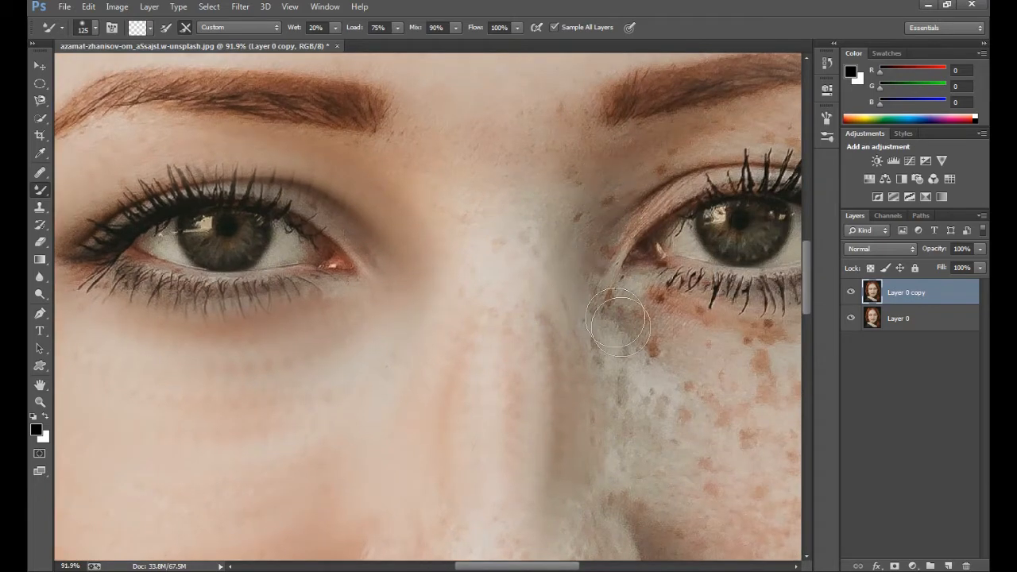
pyautogui.moveTo(624, 345)
pyautogui.mouseDown()
pyautogui.moveTo(686, 383)
pyautogui.moveTo(715, 386)
pyautogui.mouseUp()
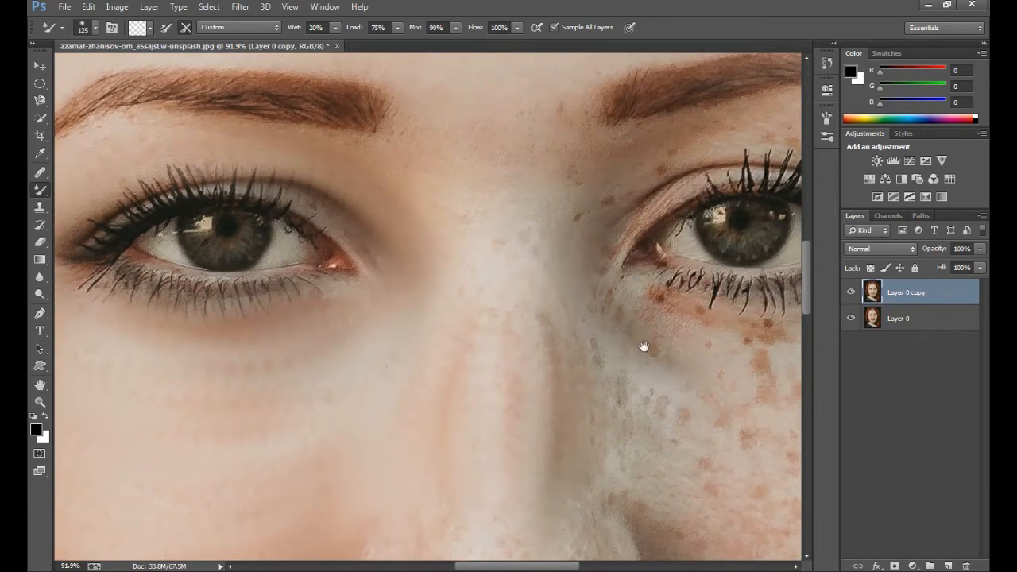
pyautogui.moveTo(583, 292)
pyautogui.mouseDown()
pyautogui.moveTo(605, 358)
pyautogui.moveTo(689, 454)
pyautogui.mouseUp()
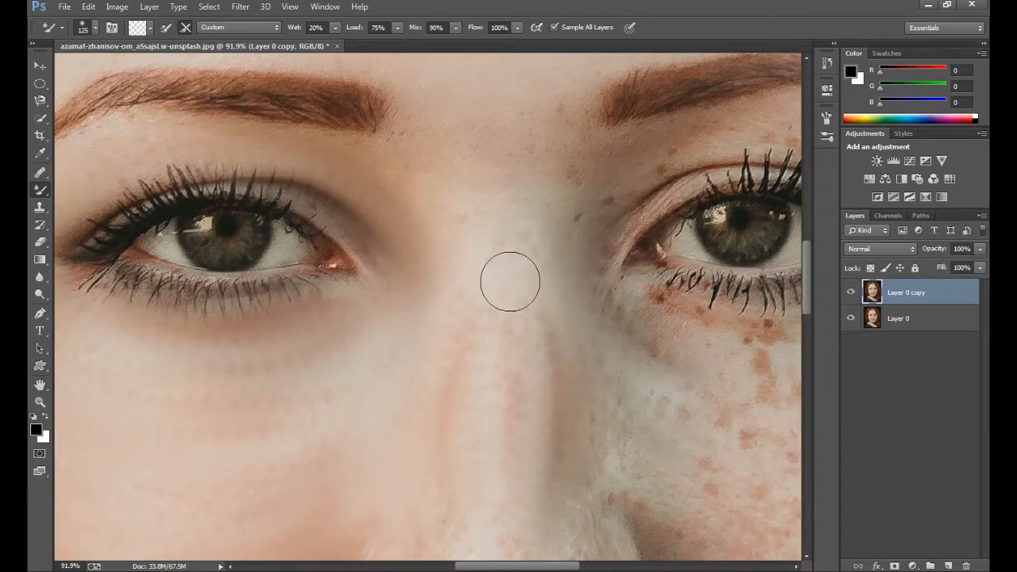
# Smooth the tip and wings of the nose, including the crease beside the woman's left nostril.
pyautogui.moveTo(461, 419); pyautogui.dragTo(466, 269)
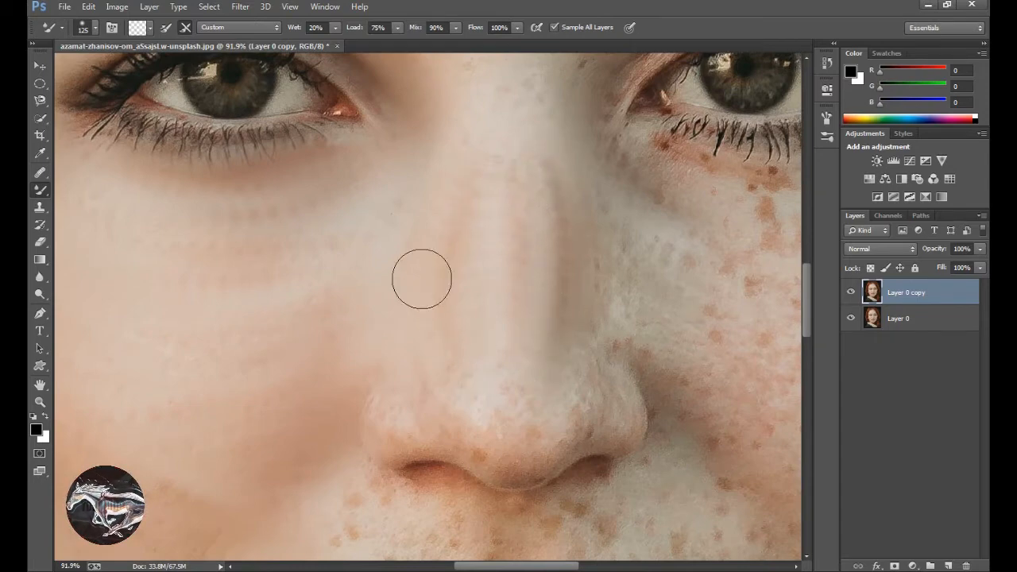
pyautogui.moveTo(392, 377)
pyautogui.mouseDown()
pyautogui.moveTo(367, 430)
pyautogui.moveTo(525, 410)
pyautogui.mouseUp()
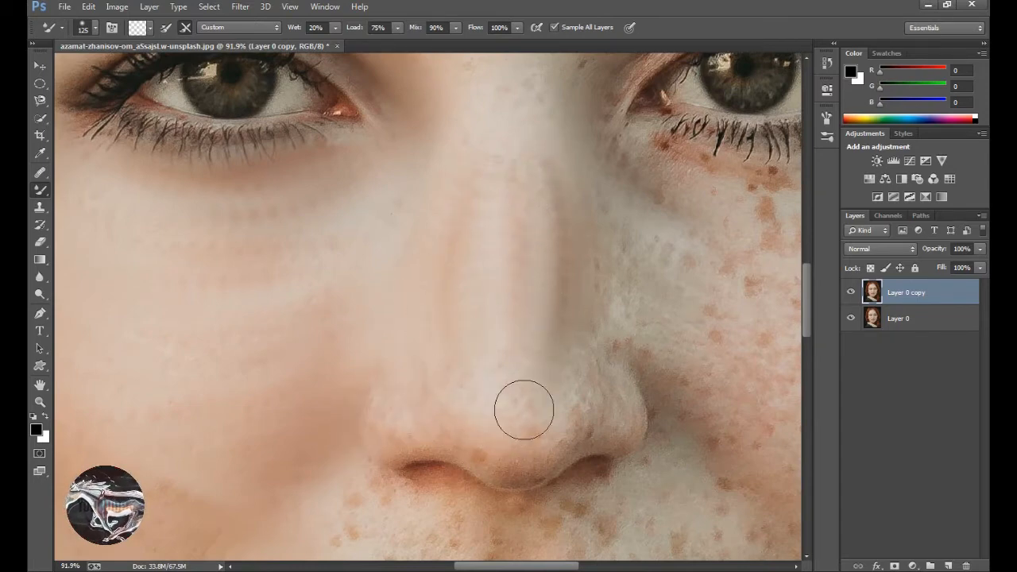
pyautogui.moveTo(644, 419)
pyautogui.mouseDown()
pyautogui.moveTo(502, 443)
pyautogui.moveTo(402, 426)
pyautogui.moveTo(379, 444)
pyautogui.moveTo(384, 421)
pyautogui.moveTo(370, 397)
pyautogui.moveTo(422, 389)
pyautogui.moveTo(521, 404)
pyautogui.moveTo(650, 380)
pyautogui.moveTo(672, 399)
pyautogui.mouseUp()
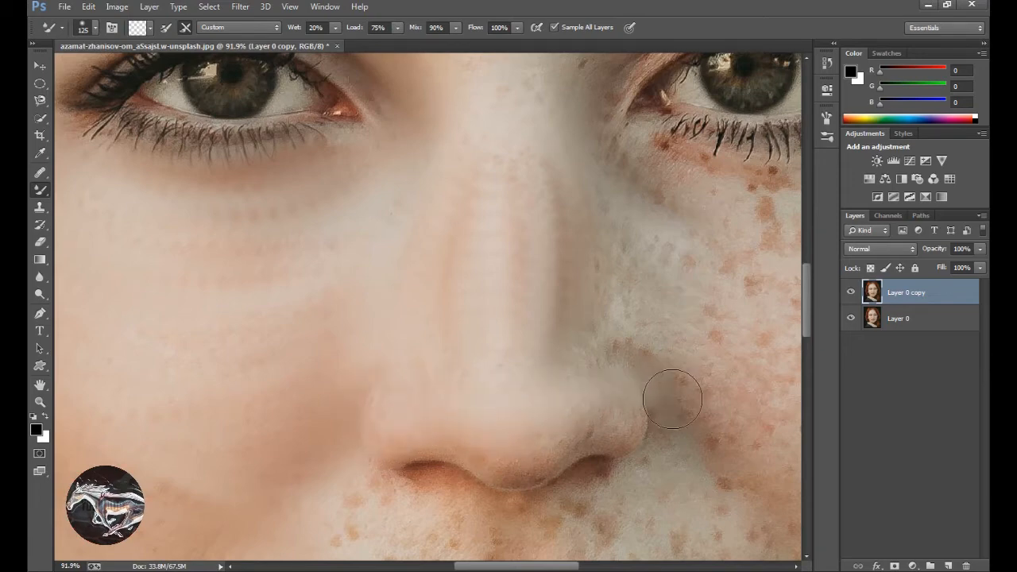
pyautogui.moveTo(634, 439)
pyautogui.mouseDown()
pyautogui.moveTo(651, 421)
pyautogui.moveTo(692, 477)
pyautogui.moveTo(652, 424)
pyautogui.moveTo(661, 391)
pyautogui.moveTo(642, 450)
pyautogui.mouseUp()
# Blend away the freckles above the upper lip and around the right corner of the woman's mouth.
pyautogui.moveTo(554, 450)
pyautogui.mouseDown()
pyautogui.moveTo(502, 484)
pyautogui.moveTo(529, 336)
pyautogui.mouseUp()
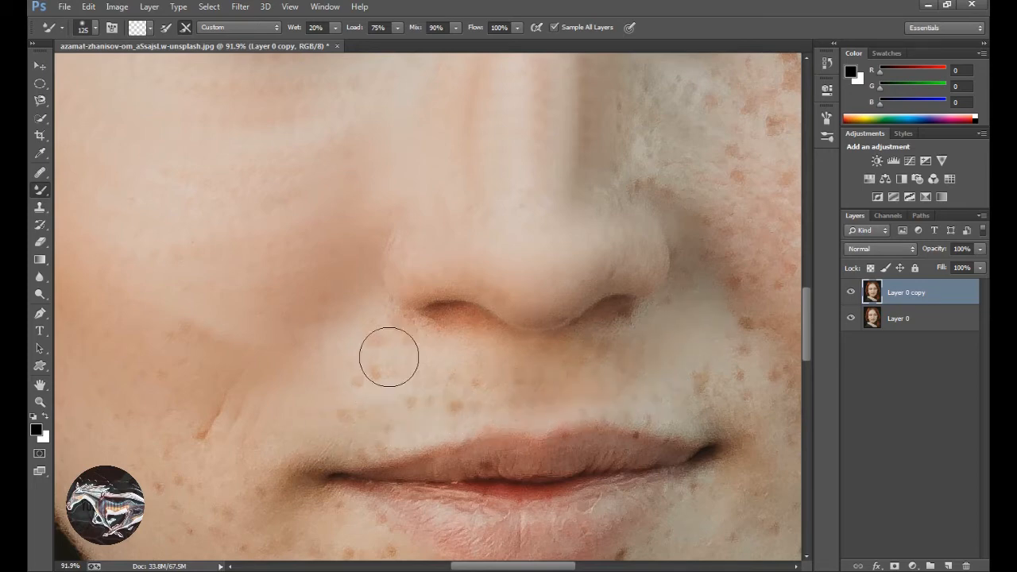
pyautogui.moveTo(359, 357)
pyautogui.mouseDown()
pyautogui.moveTo(324, 453)
pyautogui.moveTo(341, 368)
pyautogui.moveTo(370, 332)
pyautogui.moveTo(458, 388)
pyautogui.moveTo(421, 348)
pyautogui.moveTo(351, 313)
pyautogui.moveTo(395, 361)
pyautogui.moveTo(469, 411)
pyautogui.moveTo(363, 344)
pyautogui.moveTo(421, 415)
pyautogui.moveTo(515, 398)
pyautogui.moveTo(384, 360)
pyautogui.moveTo(350, 326)
pyautogui.moveTo(333, 377)
pyautogui.mouseUp()
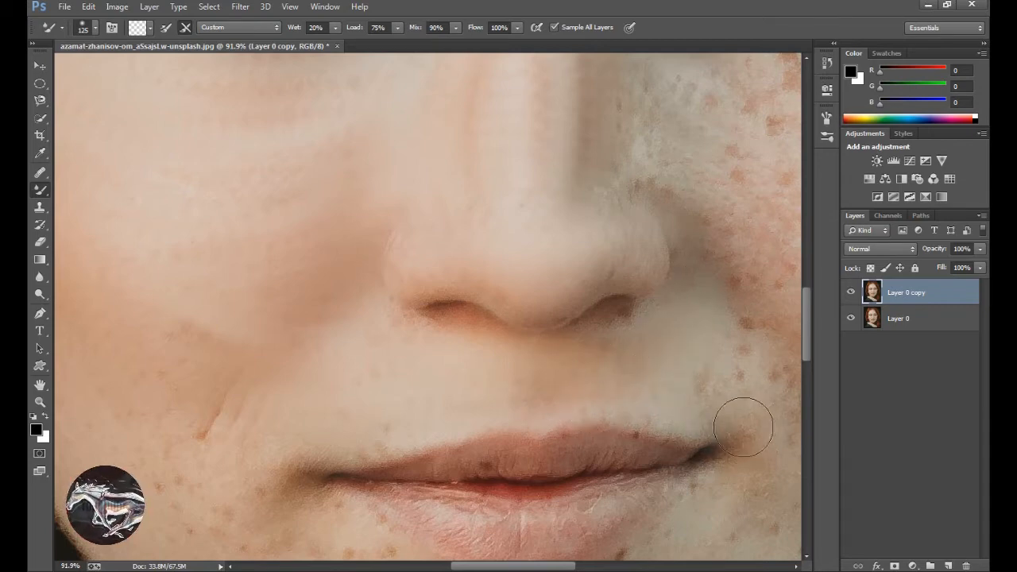
pyautogui.moveTo(547, 434); pyautogui.dragTo(694, 333)
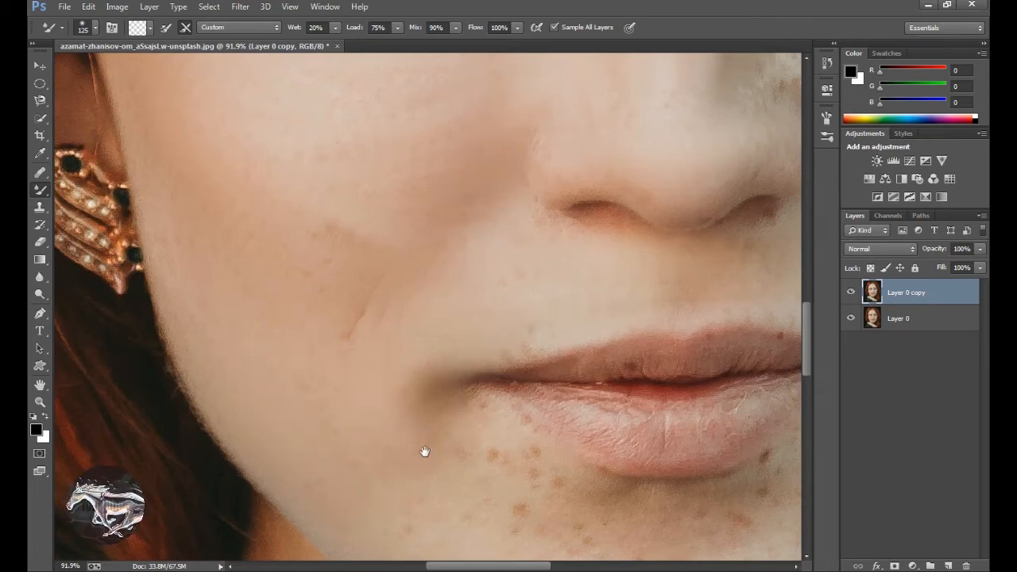
# Smooth the freckled skin across the chin and beneath the lower lip, out to the woman's left jaw.
pyautogui.moveTo(422, 450); pyautogui.dragTo(282, 244)
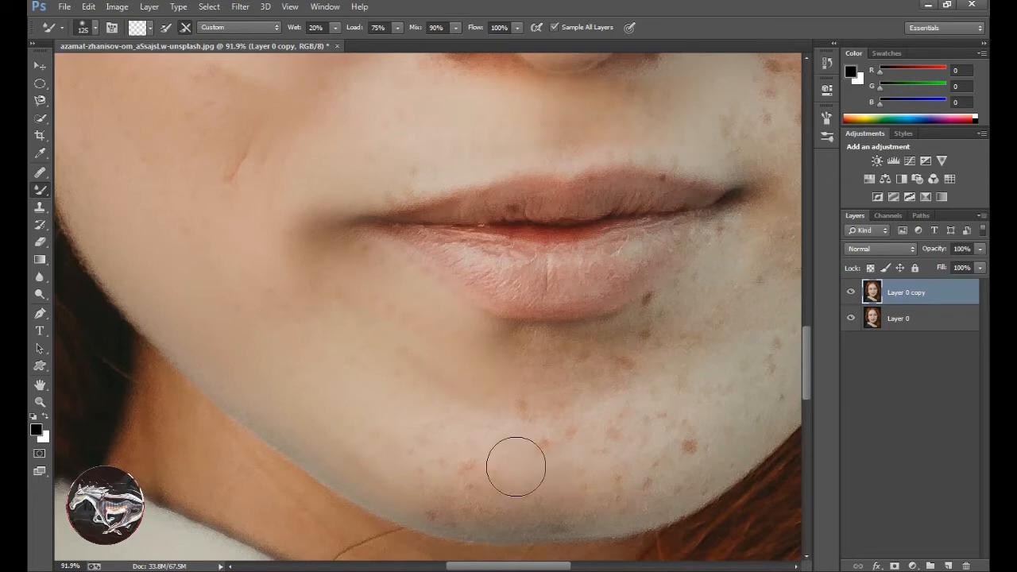
pyautogui.moveTo(517, 465); pyautogui.dragTo(327, 341)
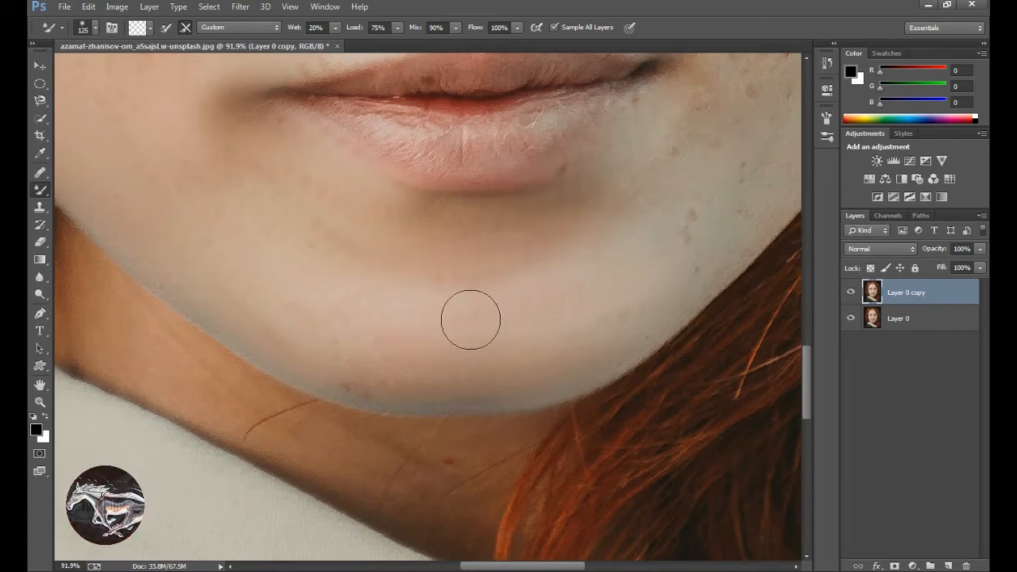
pyautogui.moveTo(552, 262); pyautogui.dragTo(318, 288)
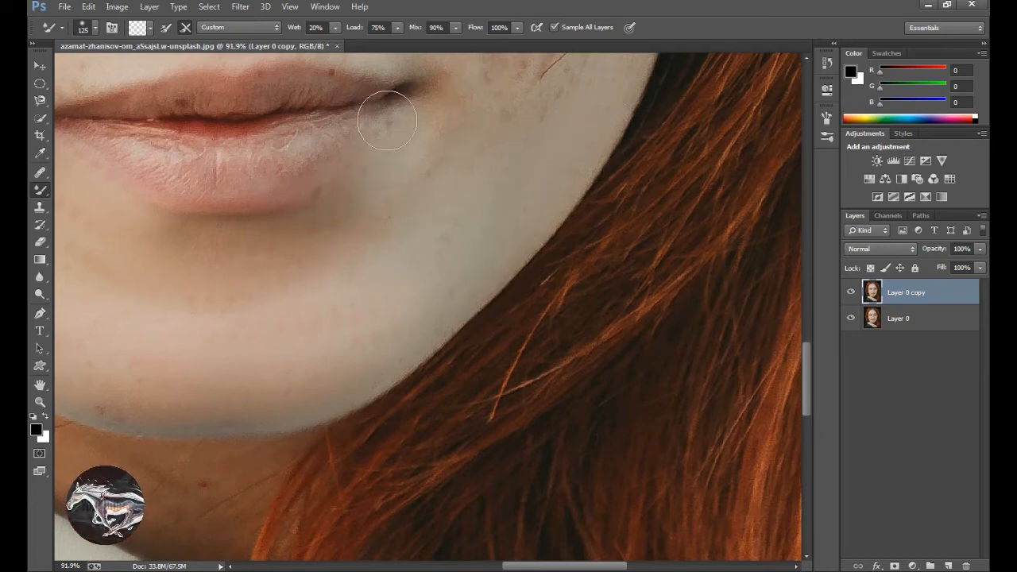
# Blend the skin around the left corner of the woman's mouth and over her lower left cheek.
pyautogui.scroll(5, 392, 265)
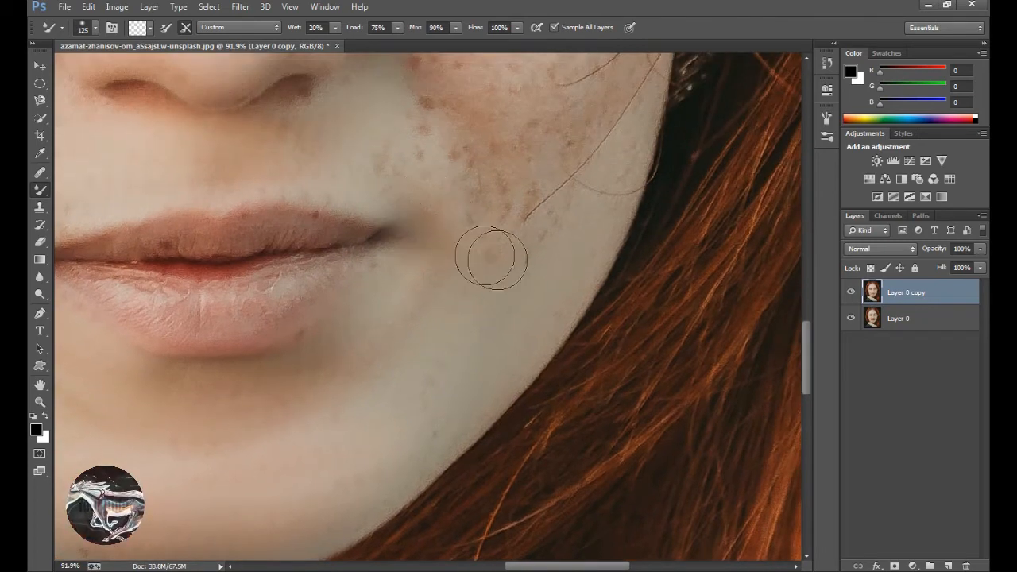
pyautogui.moveTo(449, 295)
pyautogui.mouseDown()
pyautogui.moveTo(250, 357)
pyautogui.moveTo(224, 354)
pyautogui.mouseUp()
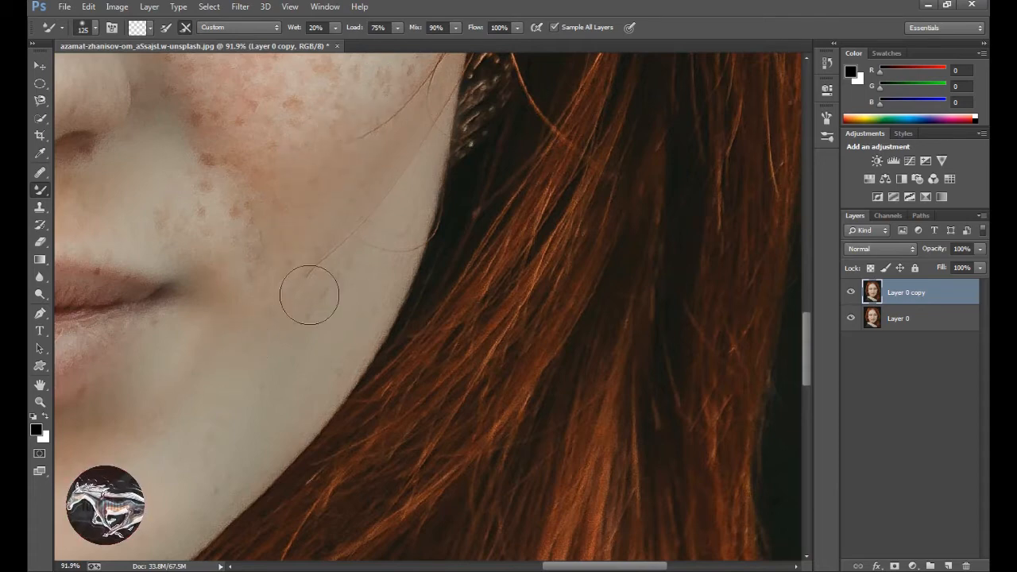
pyautogui.moveTo(332, 310); pyautogui.dragTo(381, 405)
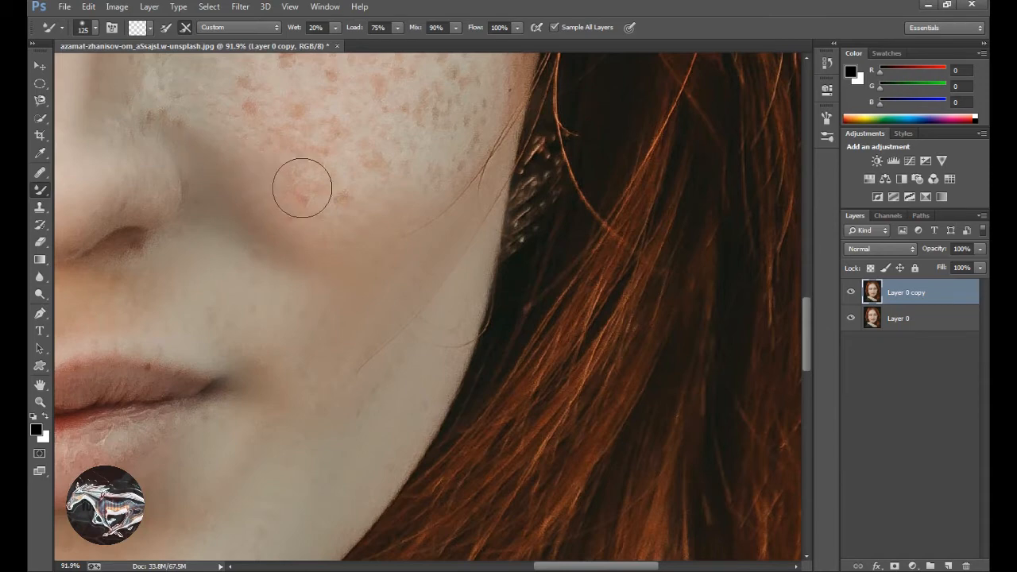
# Smooth the freckles on the woman's left cheek and along the adjoining side of her nose.
pyautogui.moveTo(343, 106); pyautogui.dragTo(372, 278)
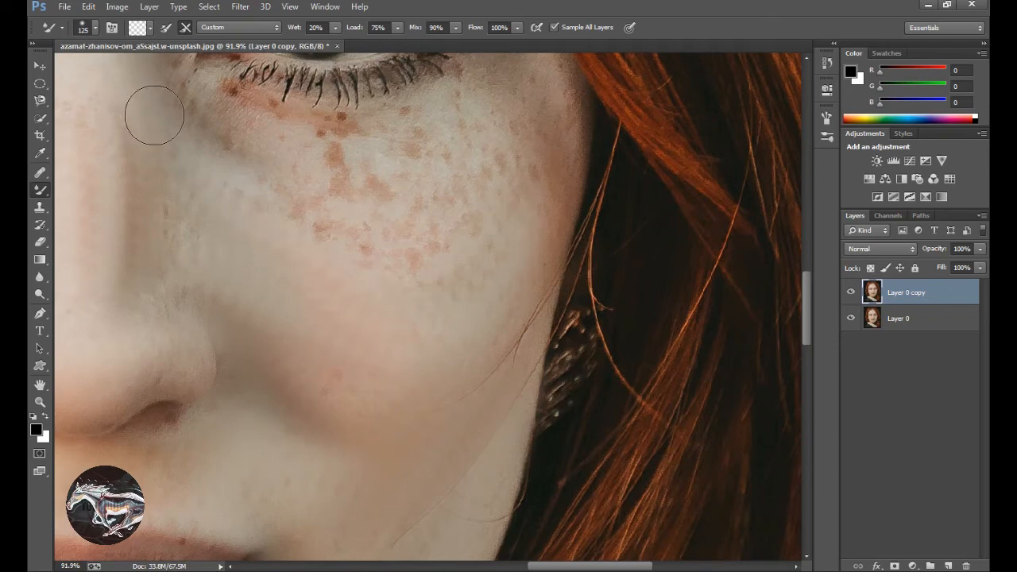
pyautogui.moveTo(154, 115)
pyautogui.mouseDown()
pyautogui.moveTo(202, 158)
pyautogui.moveTo(285, 200)
pyautogui.moveTo(407, 240)
pyautogui.moveTo(469, 217)
pyautogui.moveTo(529, 172)
pyautogui.moveTo(564, 101)
pyautogui.mouseUp()
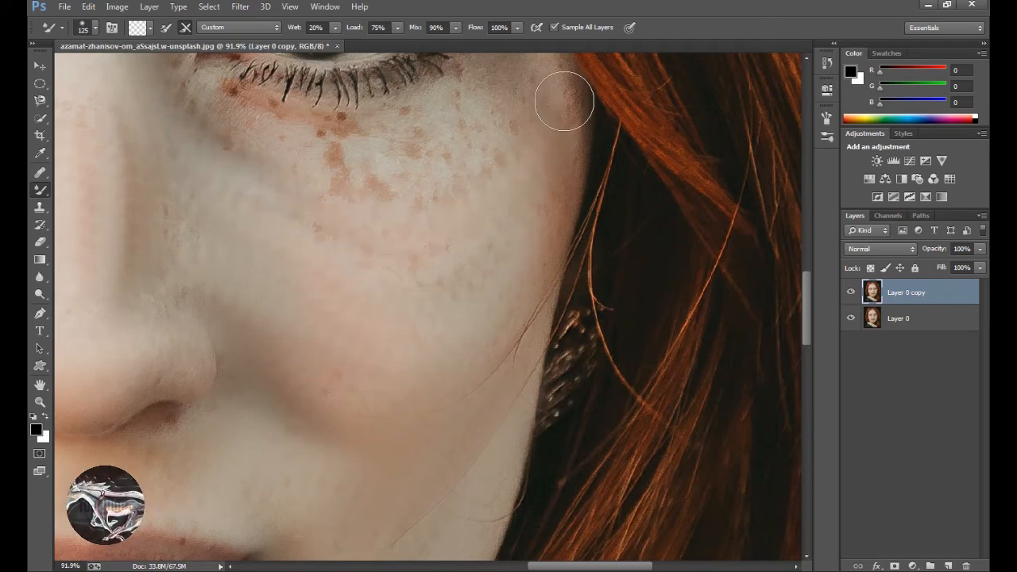
pyautogui.moveTo(250, 226)
pyautogui.mouseDown()
pyautogui.moveTo(326, 273)
pyautogui.moveTo(421, 292)
pyautogui.moveTo(520, 258)
pyautogui.moveTo(568, 154)
pyautogui.moveTo(523, 289)
pyautogui.mouseUp()
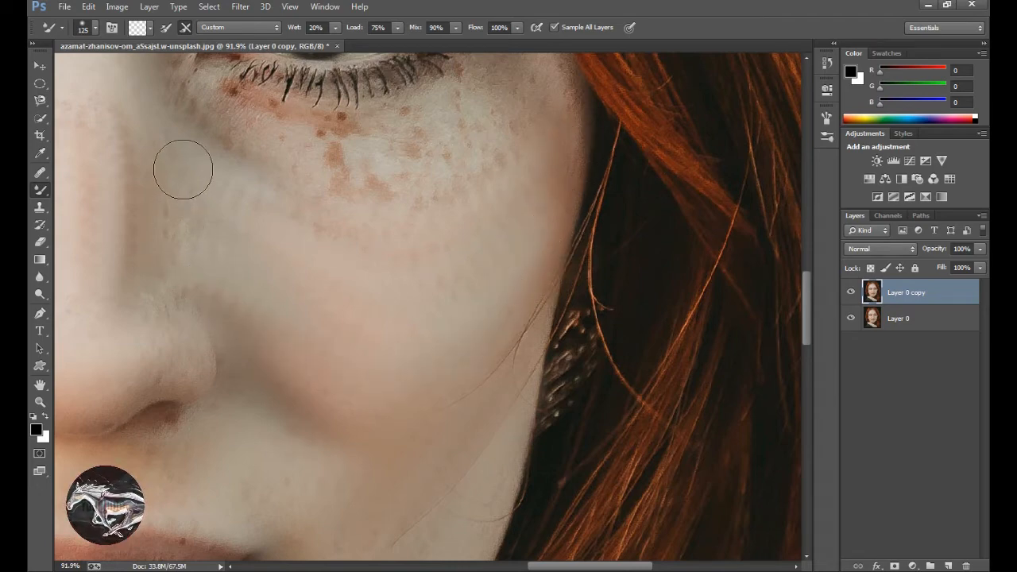
pyautogui.moveTo(182, 288)
pyautogui.mouseDown()
pyautogui.moveTo(163, 174)
pyautogui.moveTo(164, 245)
pyautogui.moveTo(253, 334)
pyautogui.mouseUp()
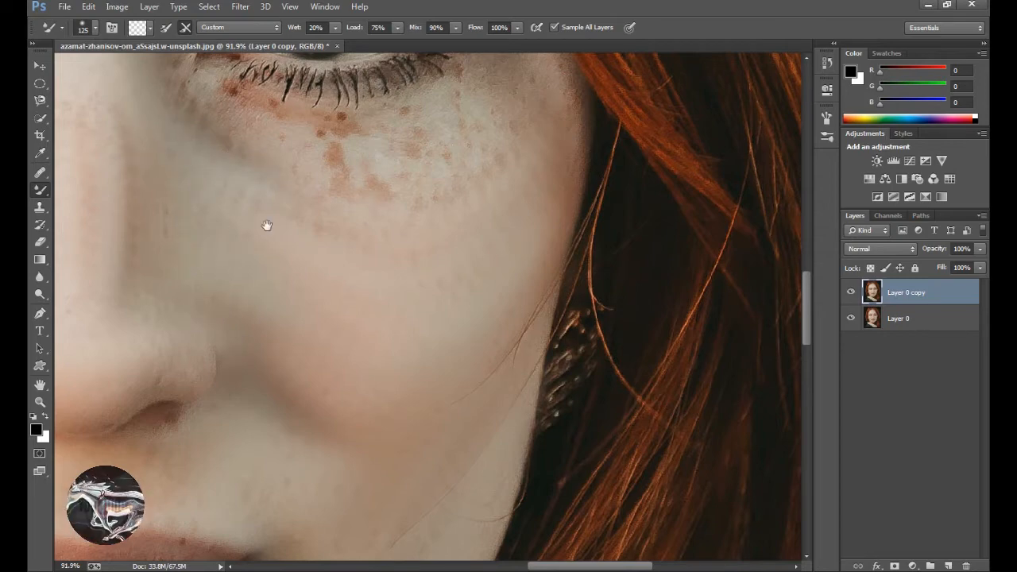
# Blend away the freckles directly beneath the woman's left eye, out to its outer corner.
pyautogui.moveTo(267, 225); pyautogui.dragTo(281, 314)
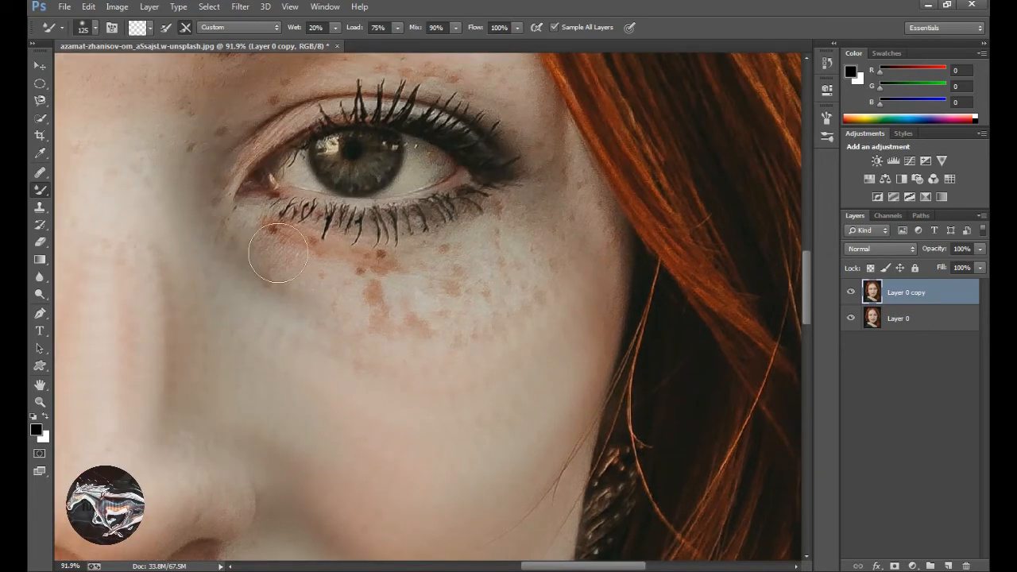
pyautogui.moveTo(278, 253)
pyautogui.mouseDown()
pyautogui.moveTo(365, 270)
pyautogui.moveTo(447, 270)
pyautogui.moveTo(497, 252)
pyautogui.moveTo(563, 201)
pyautogui.mouseUp()
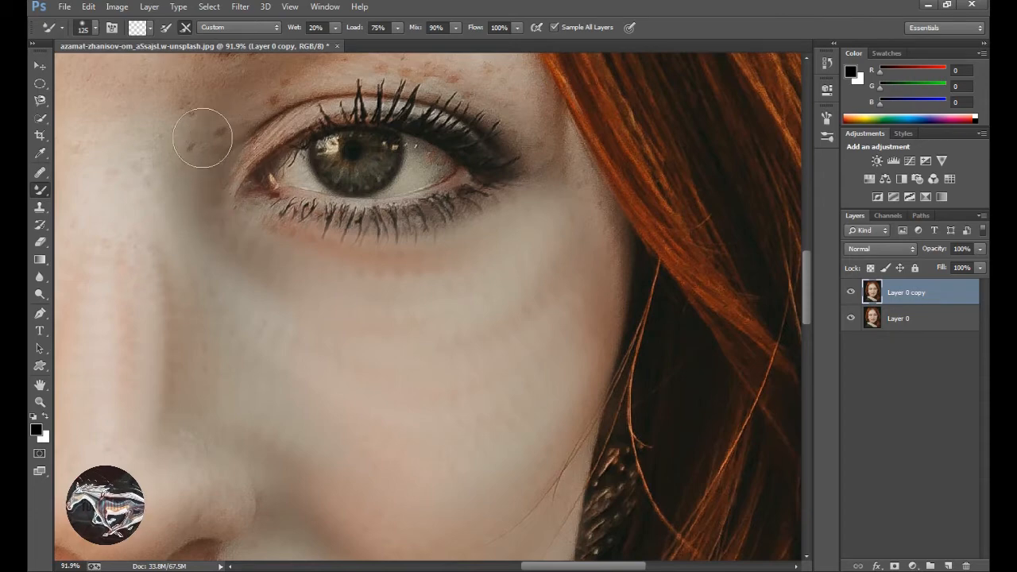
# Reduce the Mixer Brush size to 100 and smooth the skin between the woman's left eye and eyebrow.
pyautogui.moveTo(243, 280); pyautogui.dragTo(275, 432)
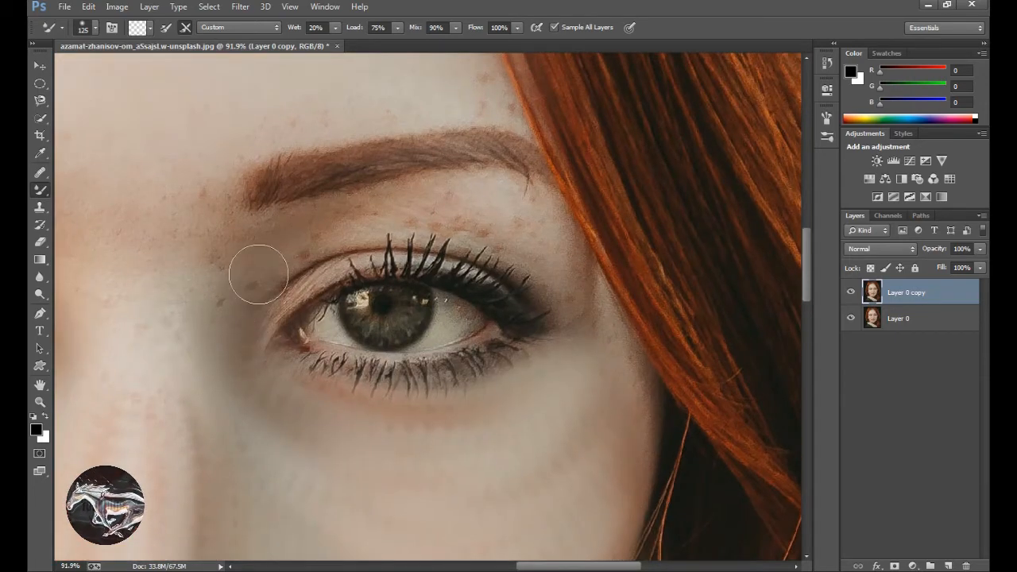
pyautogui.press('[')
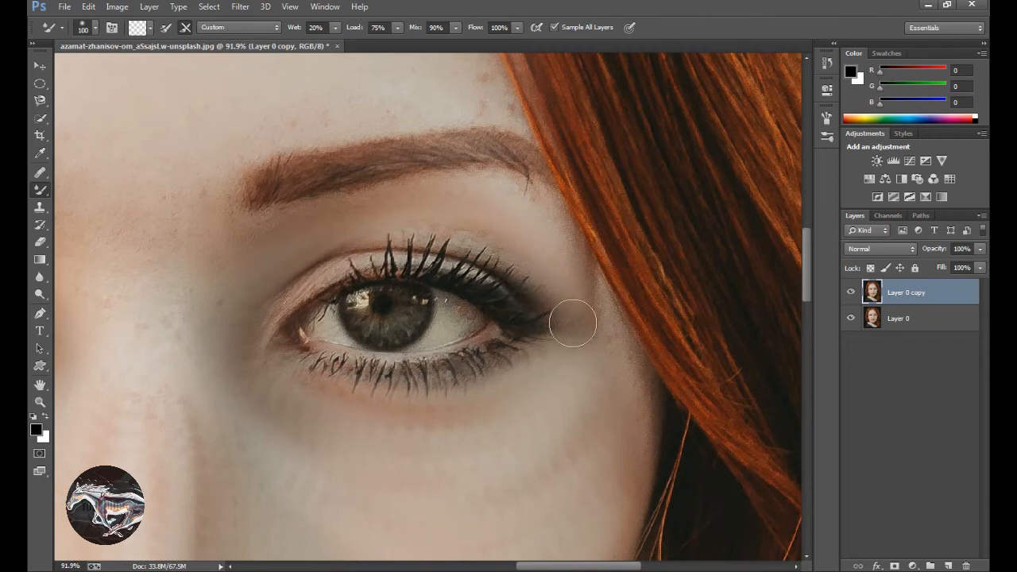
pyautogui.moveTo(499, 326); pyautogui.dragTo(321, 343)
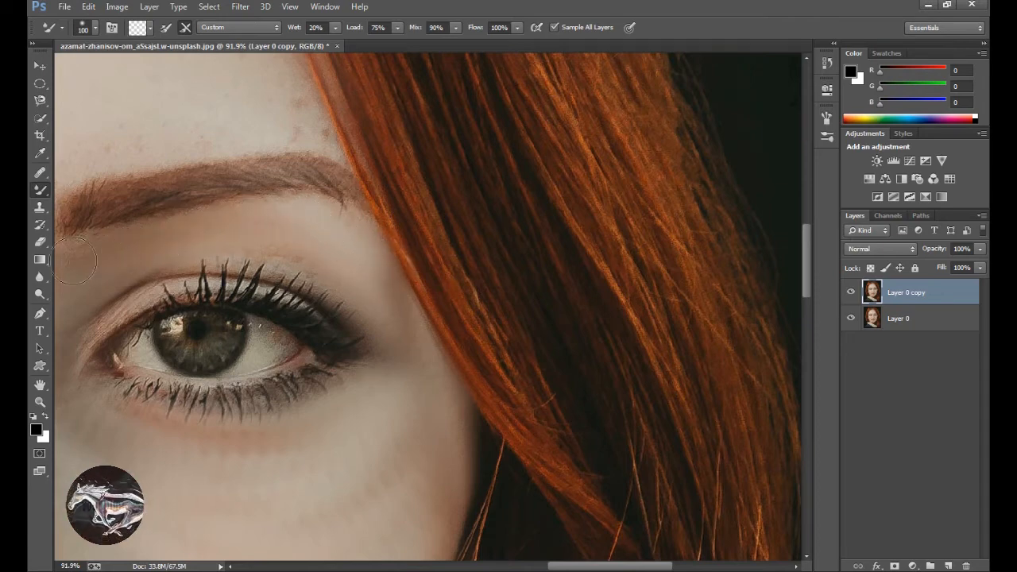
# Smooth the skin at the inner corners of both eyes and across the top of the nose.
pyautogui.moveTo(71, 262); pyautogui.dragTo(177, 267)
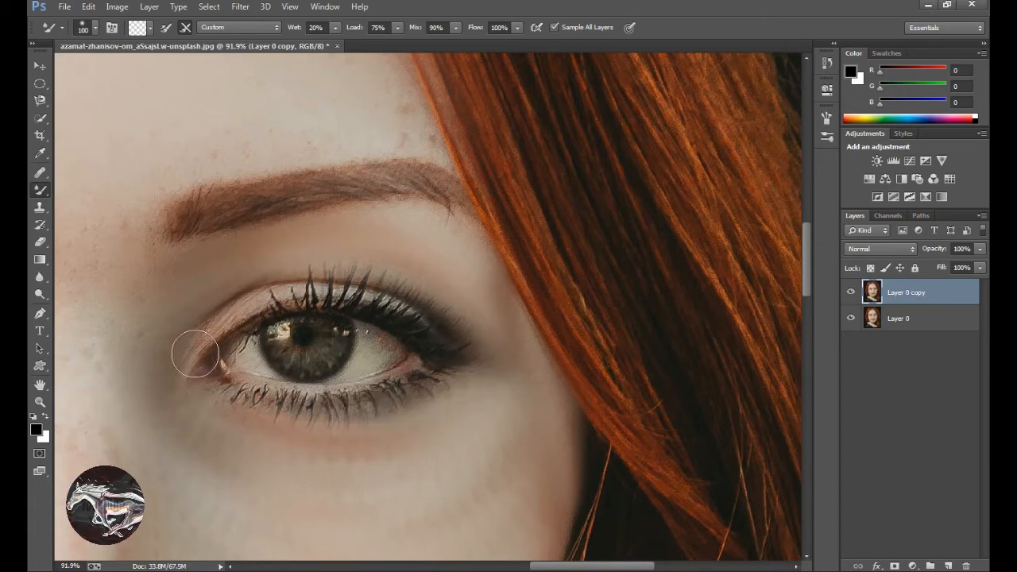
pyautogui.moveTo(111, 394)
pyautogui.mouseDown()
pyautogui.moveTo(341, 453)
pyautogui.moveTo(405, 331)
pyautogui.mouseUp()
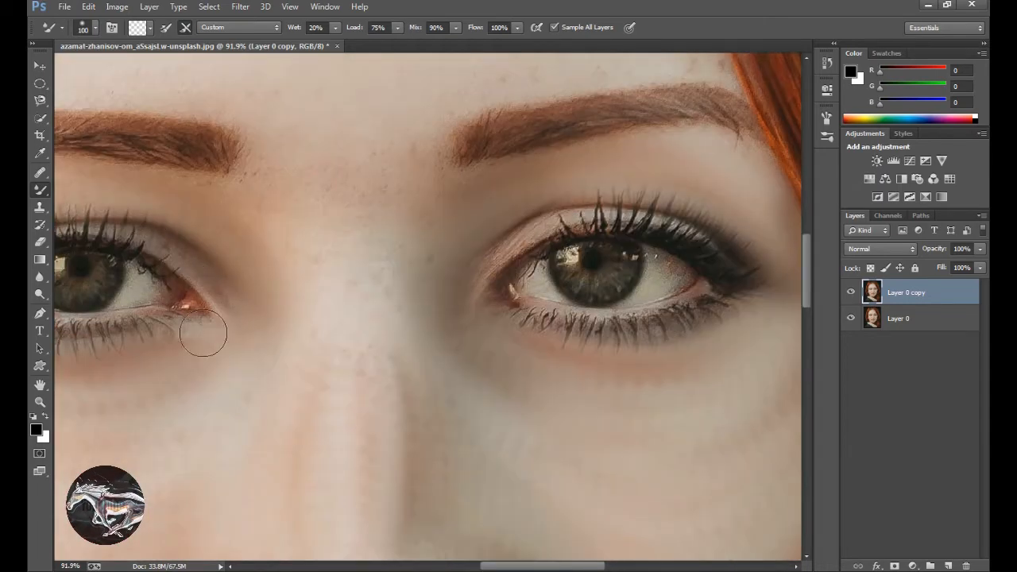
pyautogui.moveTo(203, 334); pyautogui.dragTo(312, 373)
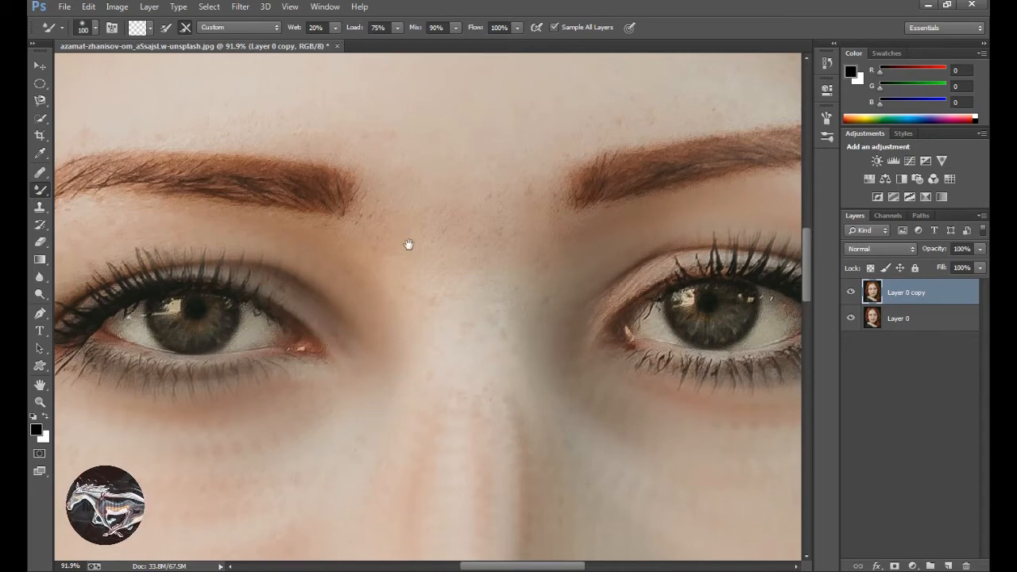
# Blend away the remaining spots on the forehead above the woman's left eyebrow.
pyautogui.moveTo(408, 244); pyautogui.dragTo(257, 424)
pyautogui.moveTo(328, 297); pyautogui.dragTo(293, 339)
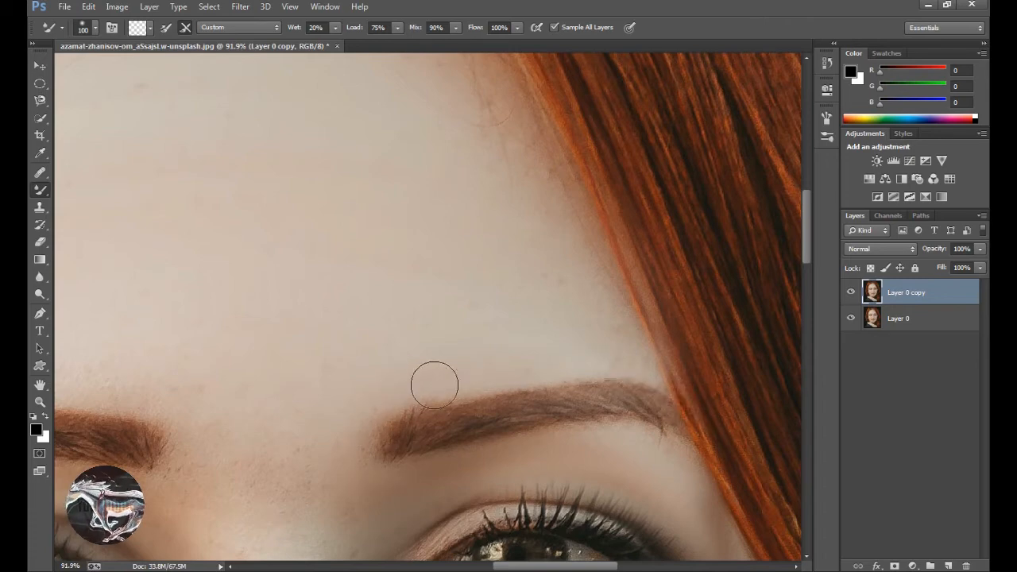
# Smooth the skin around the woman's right eyebrow, below it and at its inner end.
pyautogui.moveTo(428, 418); pyautogui.dragTo(522, 352)
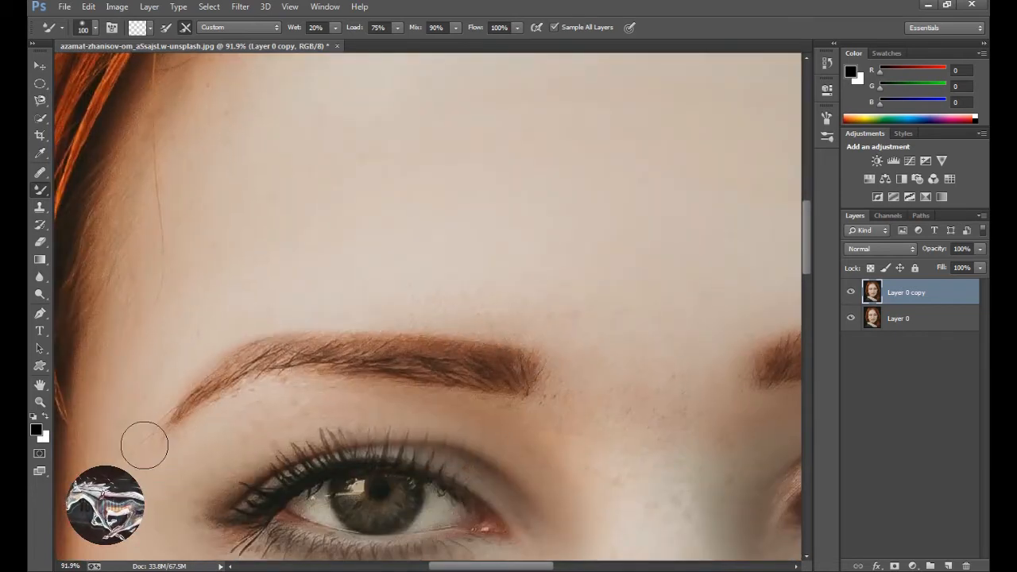
pyautogui.moveTo(154, 452)
pyautogui.mouseDown()
pyautogui.moveTo(173, 435)
pyautogui.moveTo(294, 389)
pyautogui.moveTo(434, 400)
pyautogui.mouseUp()
pyautogui.moveTo(516, 411)
pyautogui.mouseDown()
pyautogui.moveTo(554, 391)
pyautogui.moveTo(549, 332)
pyautogui.mouseUp()
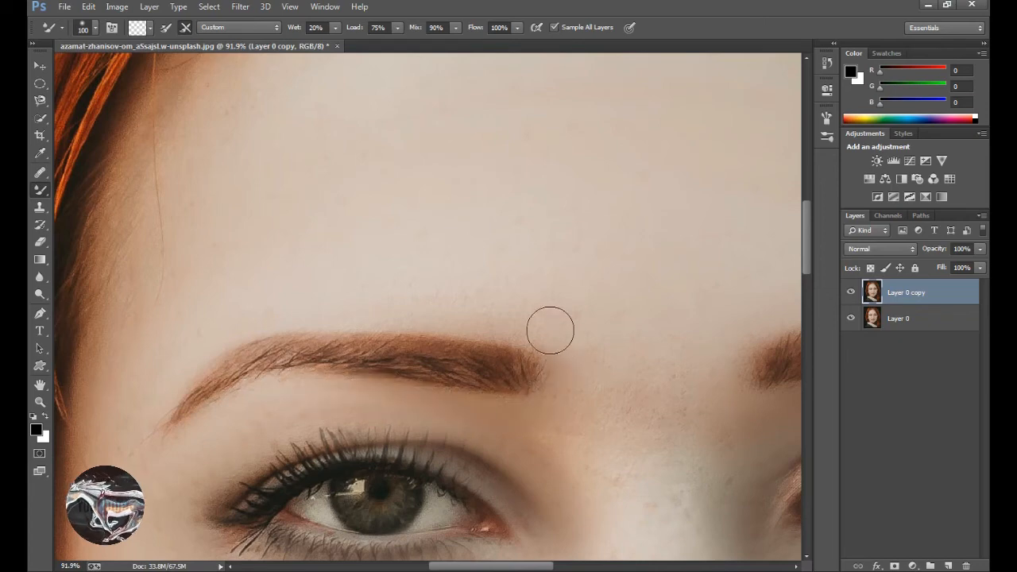
pyautogui.press('super')
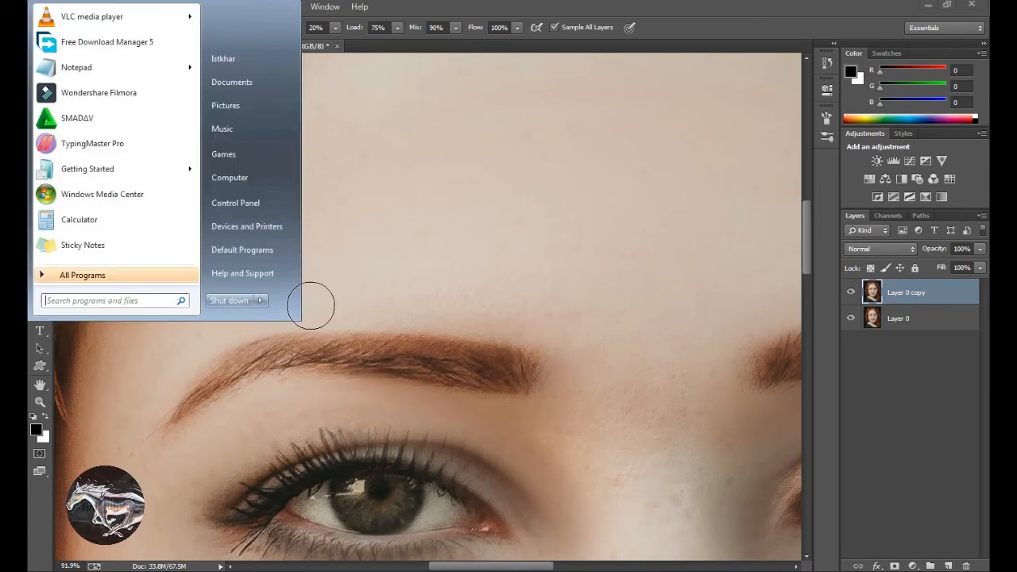
pyautogui.press('super')
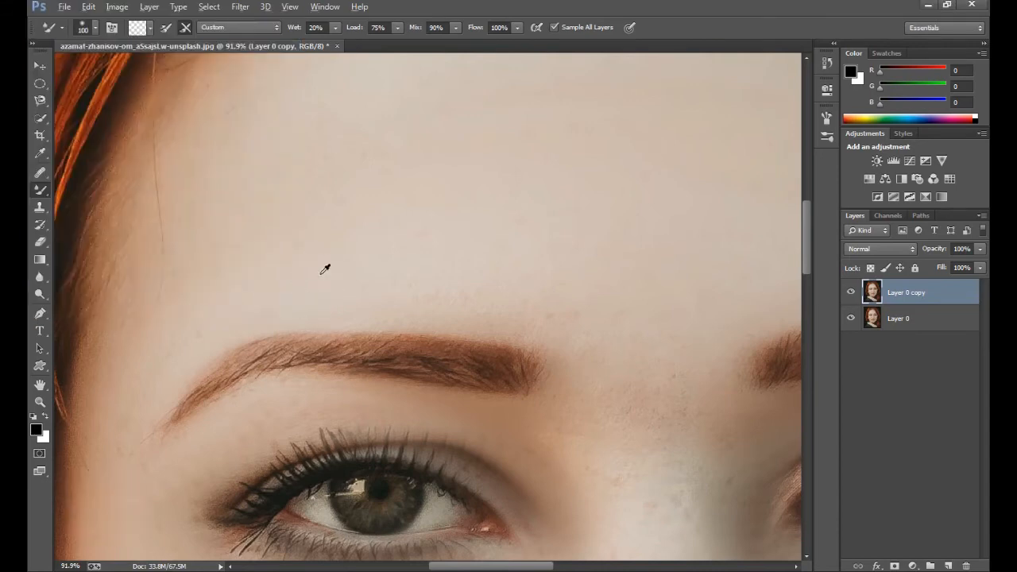
pyautogui.scroll(-8, 326, 268)
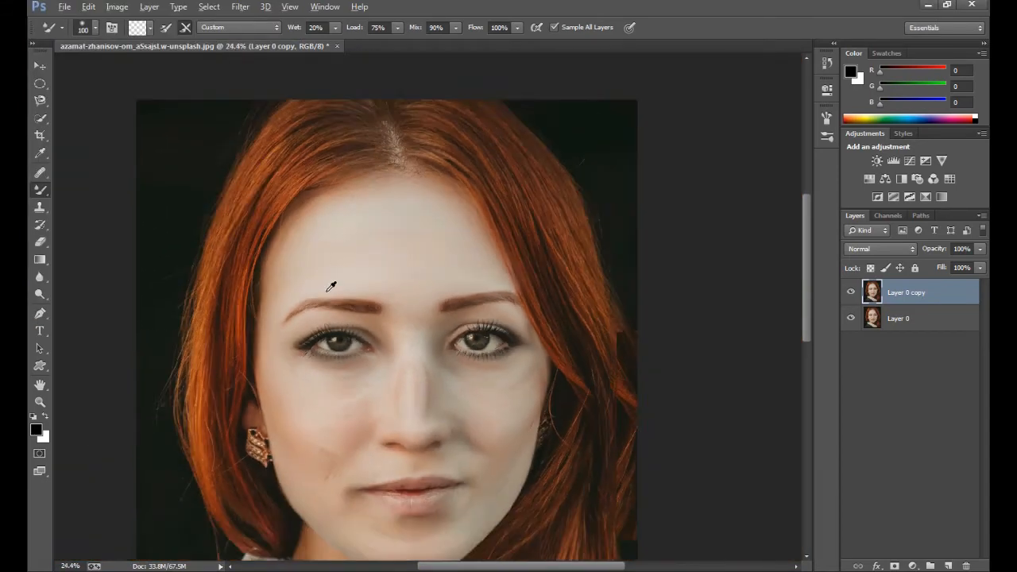
pyautogui.scroll(-1, 331, 286)
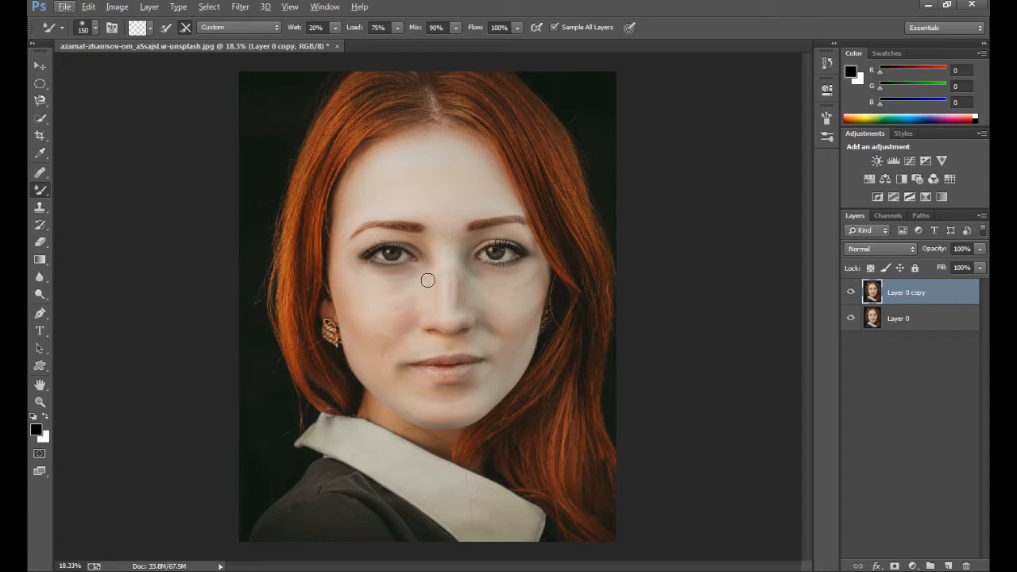
pyautogui.press(']')
pyautogui.press(']')
pyautogui.press(']')
pyautogui.press('[')
pyautogui.press('[')
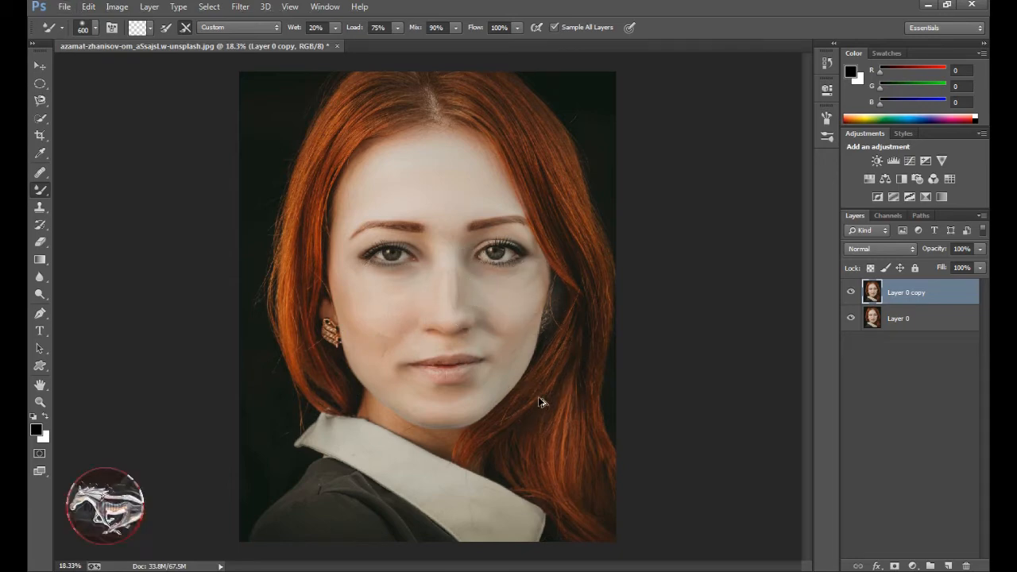
pyautogui.moveTo(540, 398); pyautogui.dragTo(521, 385)
pyautogui.hotkey('ctrl', 'alt', 'z')
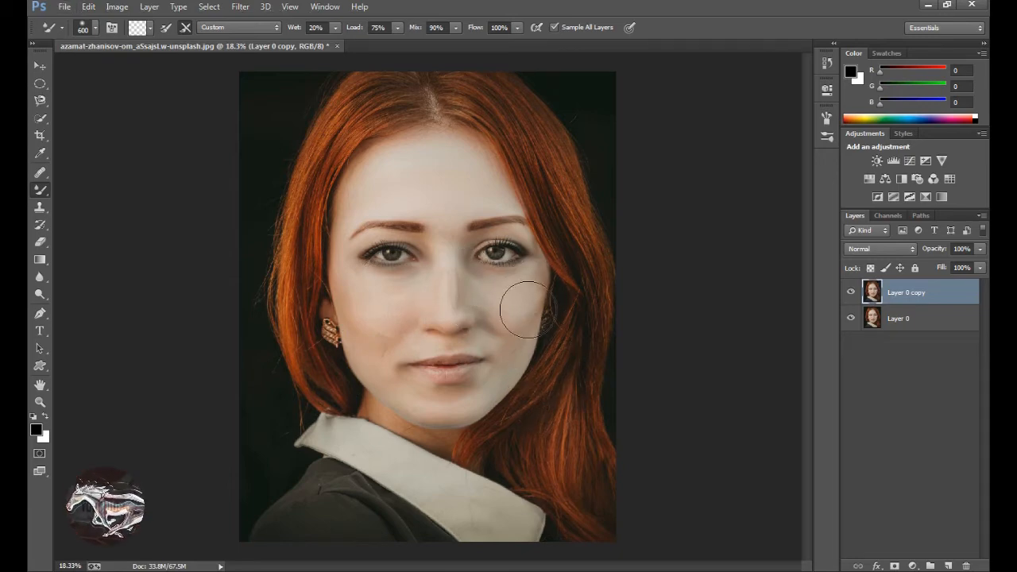
# Reduce the Mixer Brush size to 300 and smooth the outer edge of the woman's left cheek beside the earring.
pyautogui.press('[')
pyautogui.scroll(2, 559, 368)
pyautogui.scroll(4, 547, 333)
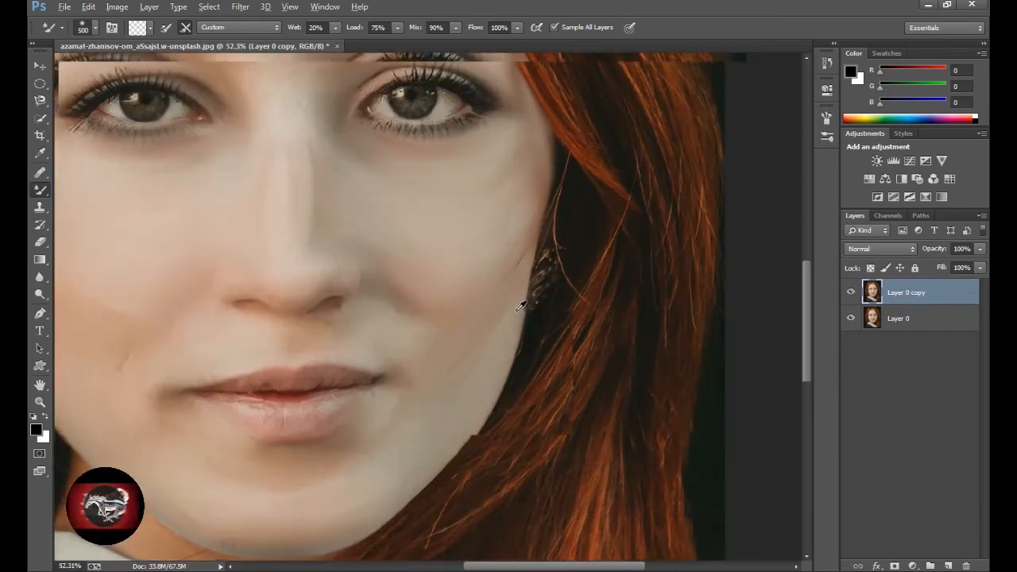
pyautogui.press('[')
pyautogui.press('[')
pyautogui.press('[')
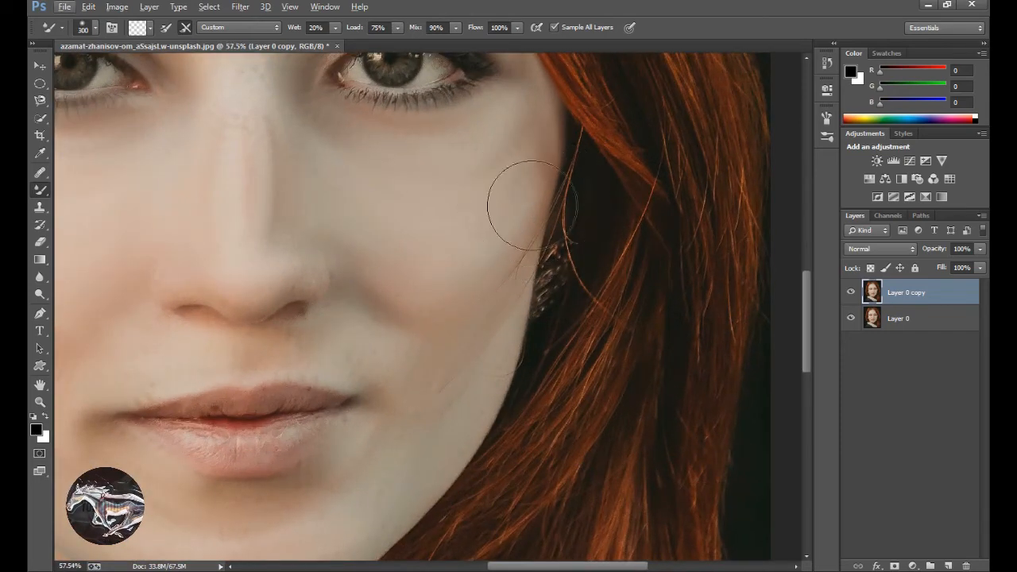
pyautogui.moveTo(528, 223); pyautogui.dragTo(463, 377)
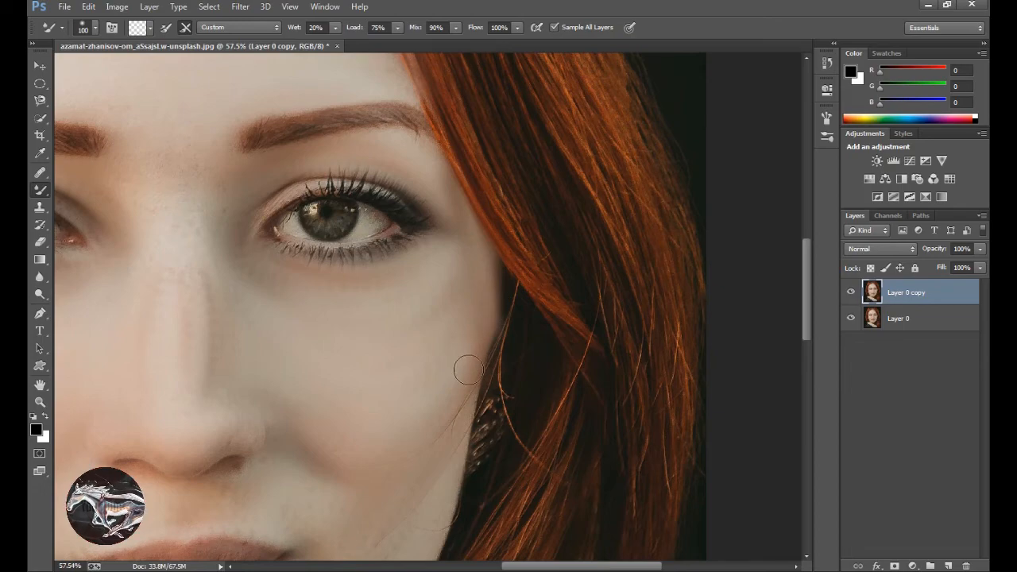
# Erase a narrow strip of the duplicated layer between the woman's left cheek and her hair, using the Eraser at size 90.
pyautogui.keyDown('alt'); pyautogui.scroll(-6, 465, 374); pyautogui.keyUp('alt')
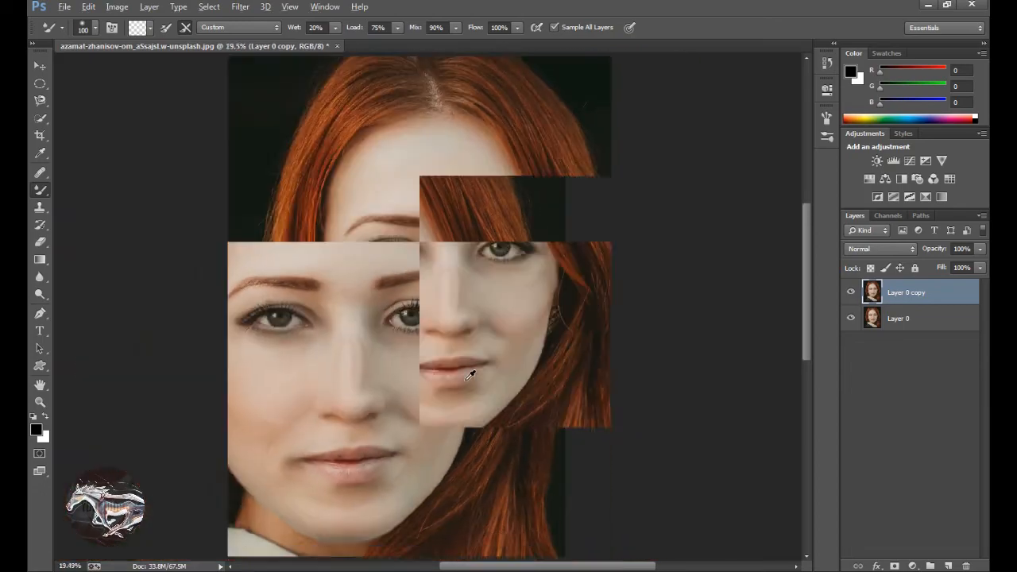
pyautogui.keyDown('alt'); pyautogui.scroll(7, 469, 374); pyautogui.keyUp('alt')
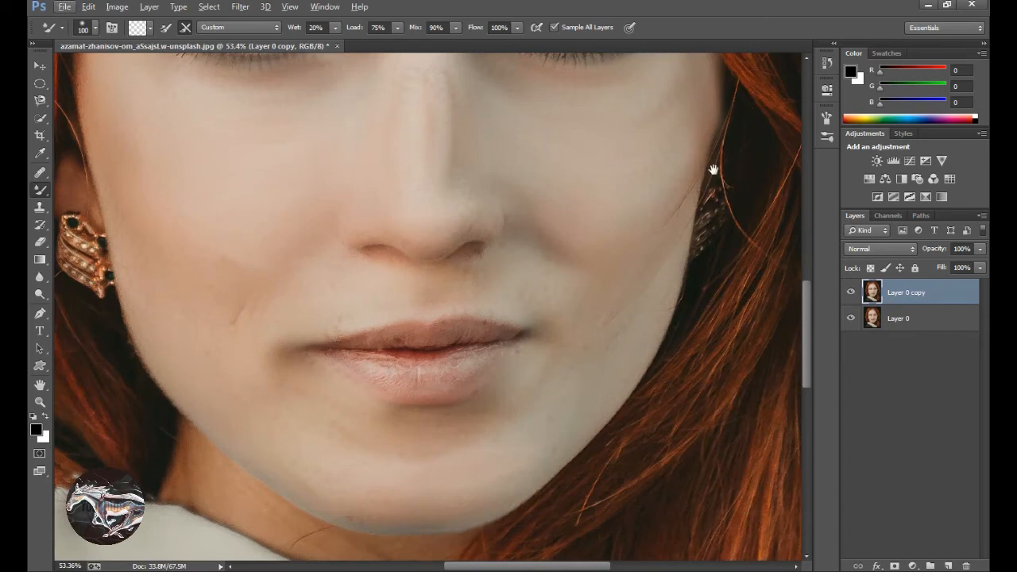
pyautogui.moveTo(713, 170); pyautogui.dragTo(486, 384)
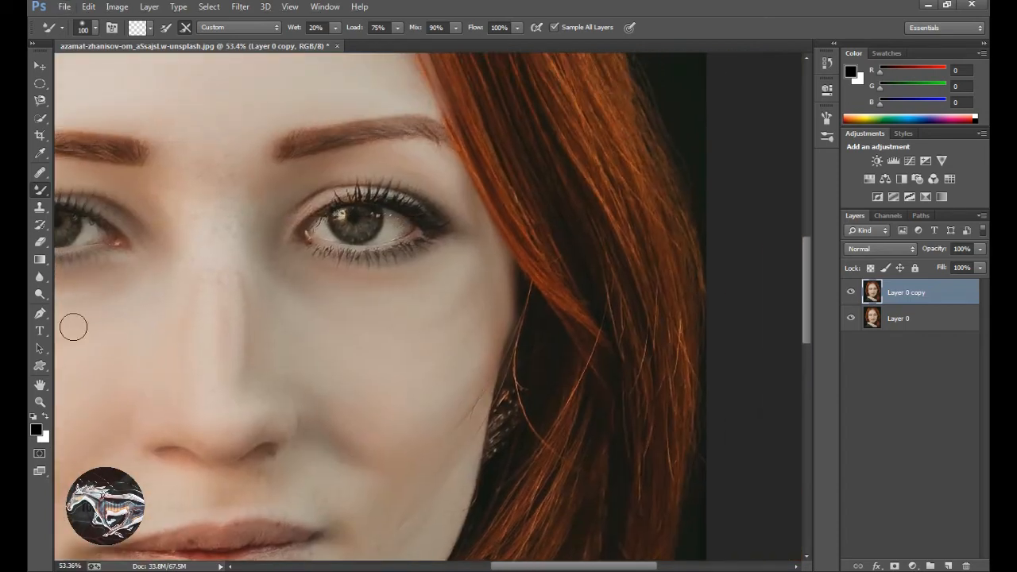
pyautogui.click(40, 242)
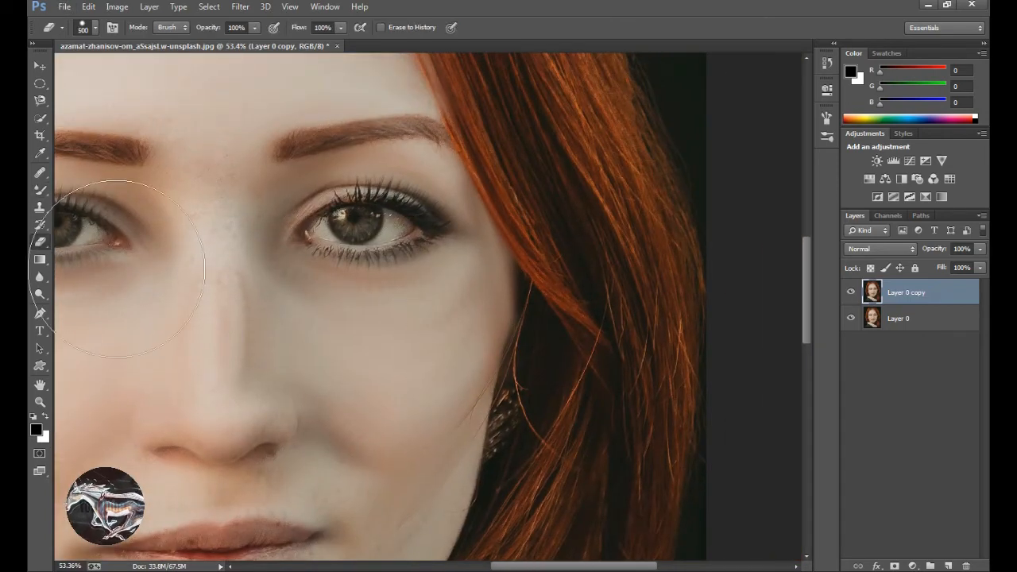
pyautogui.moveTo(603, 355)
pyautogui.mouseDown()
pyautogui.moveTo(602, 316)
pyautogui.moveTo(634, 380)
pyautogui.mouseUp()
pyautogui.hotkey('ctrl', 'z')
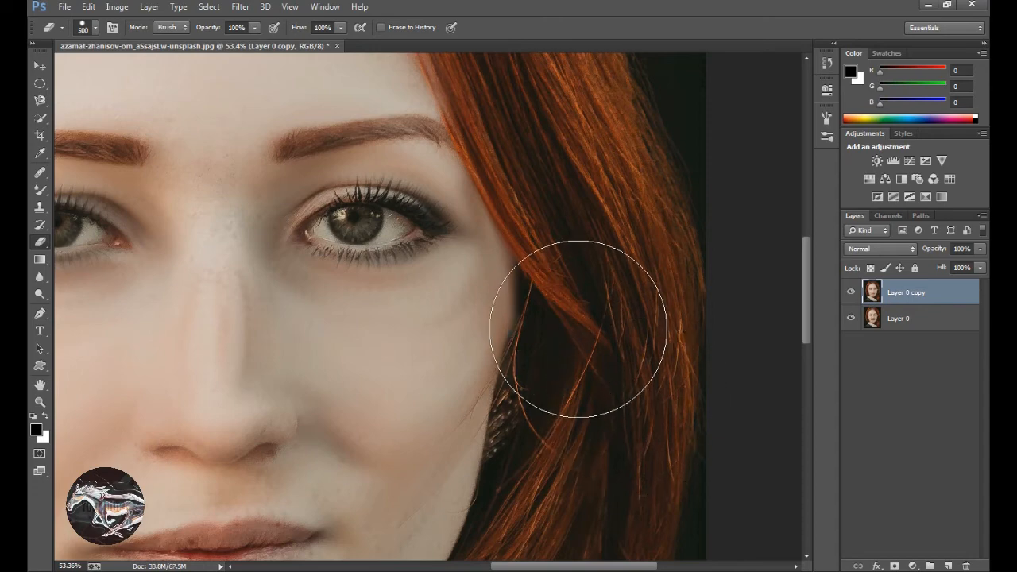
pyautogui.press('[')
pyautogui.press('[')
pyautogui.press('[')
pyautogui.press('[')
pyautogui.press('[')
pyautogui.press('[')
pyautogui.press('[')
pyautogui.press('[')
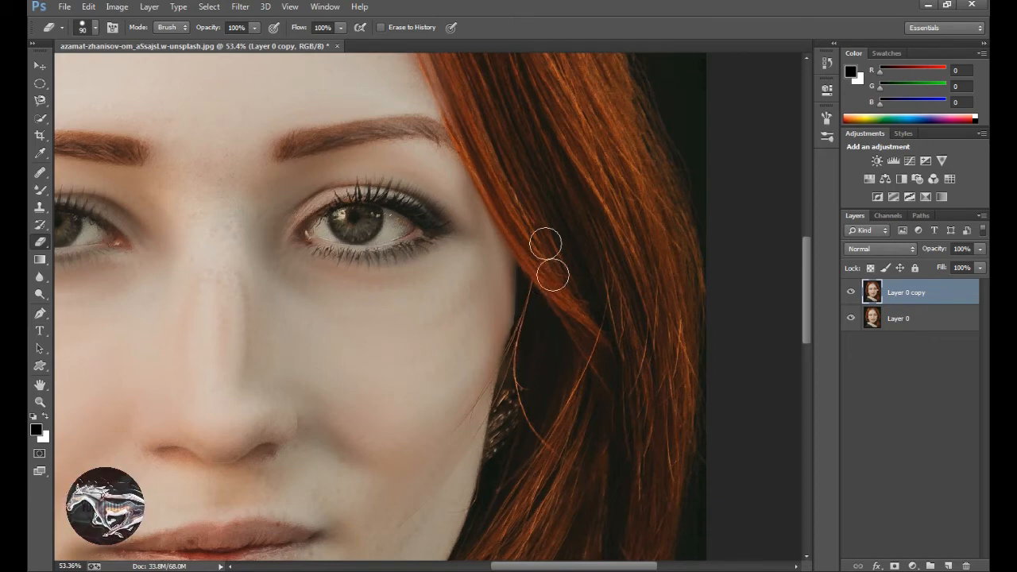
pyautogui.scroll(6, 554, 404)
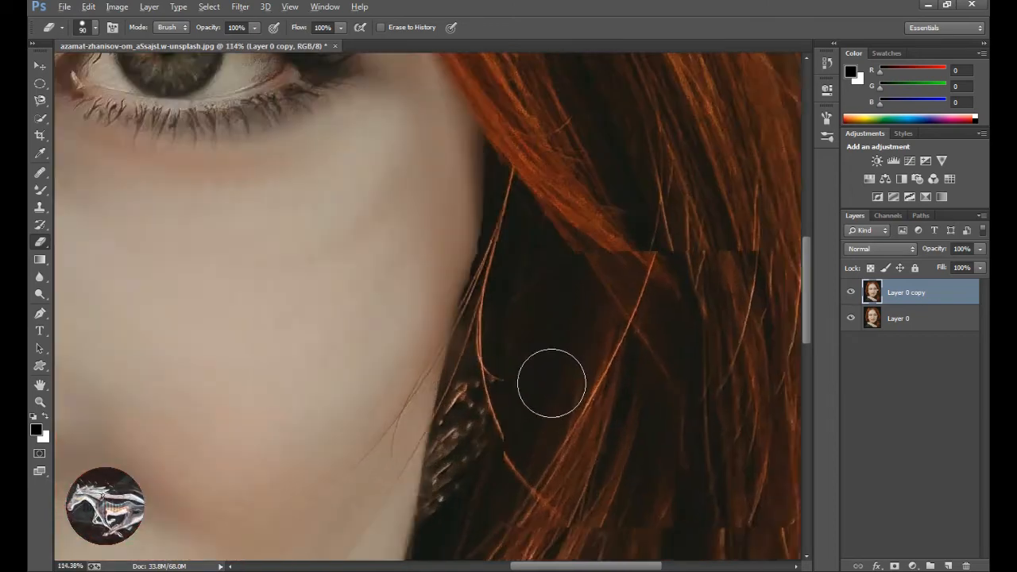
pyautogui.moveTo(518, 231); pyautogui.dragTo(595, 409)
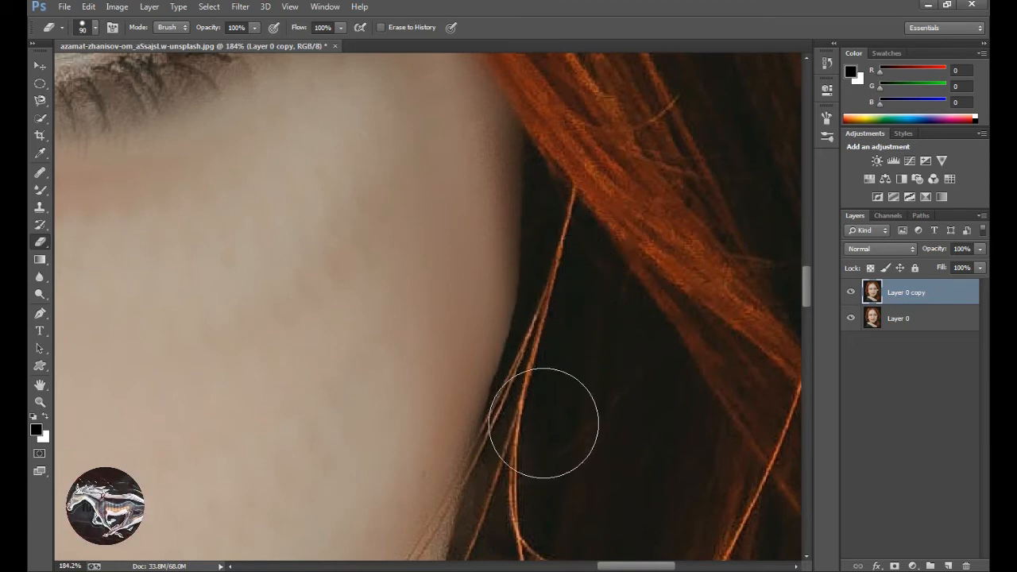
# Smooth the woman's right cheek down to the corner of the mouth on Layer 0 copy, using the Mixer Brush at size 250.
pyautogui.scroll(-10, 597, 433)
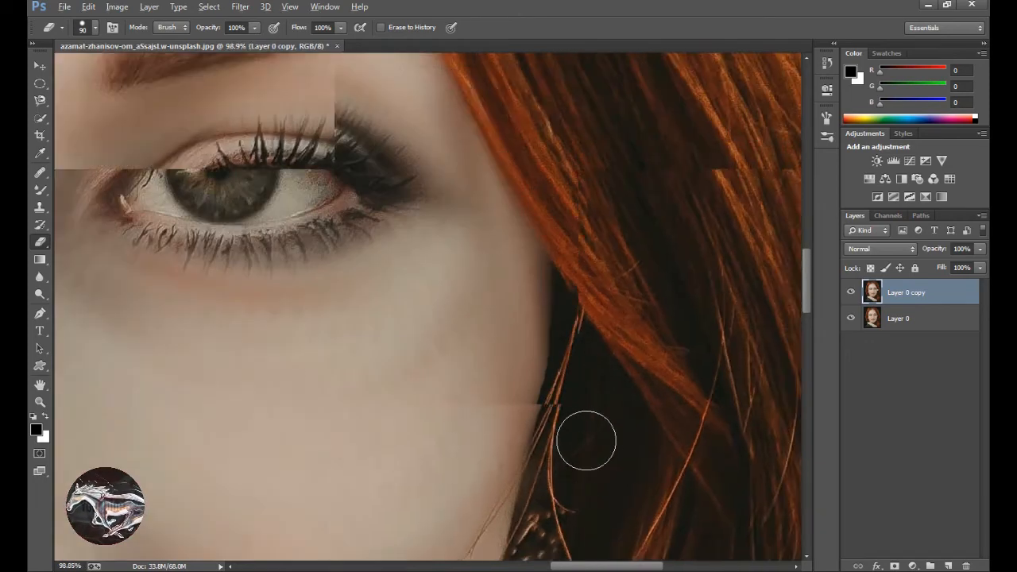
pyautogui.scroll(-4, 518, 433)
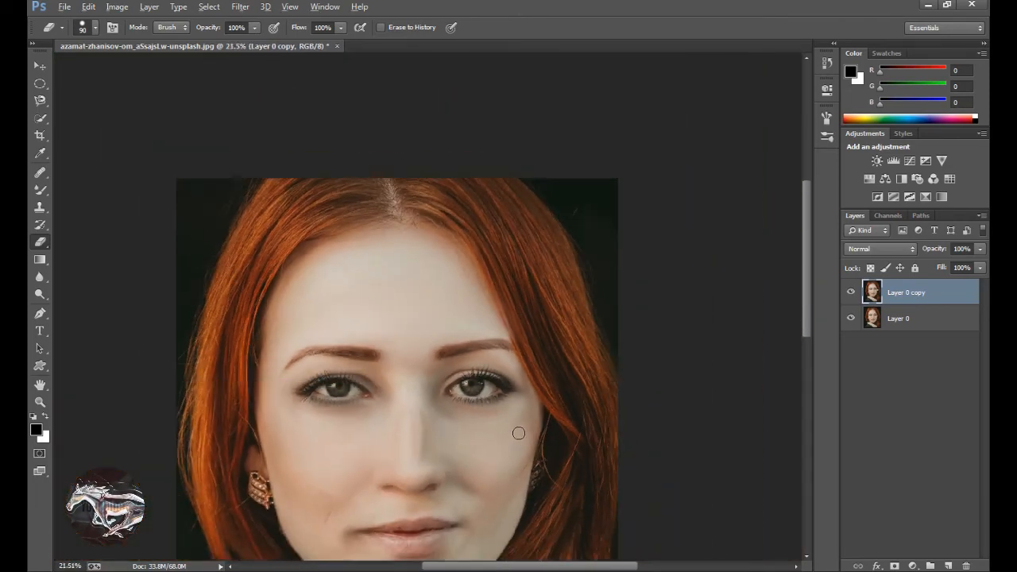
pyautogui.click(854, 430)
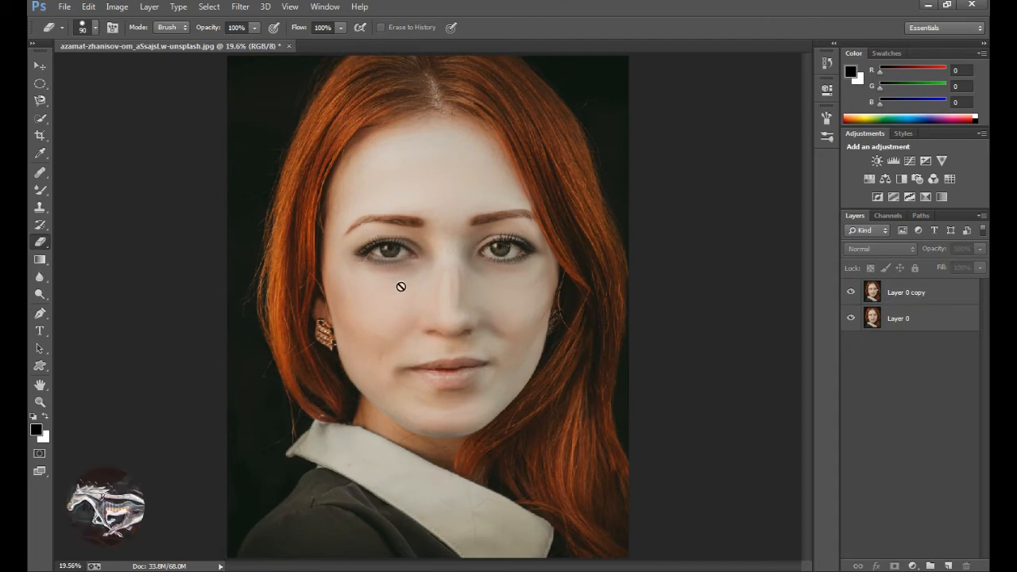
pyautogui.click(43, 190)
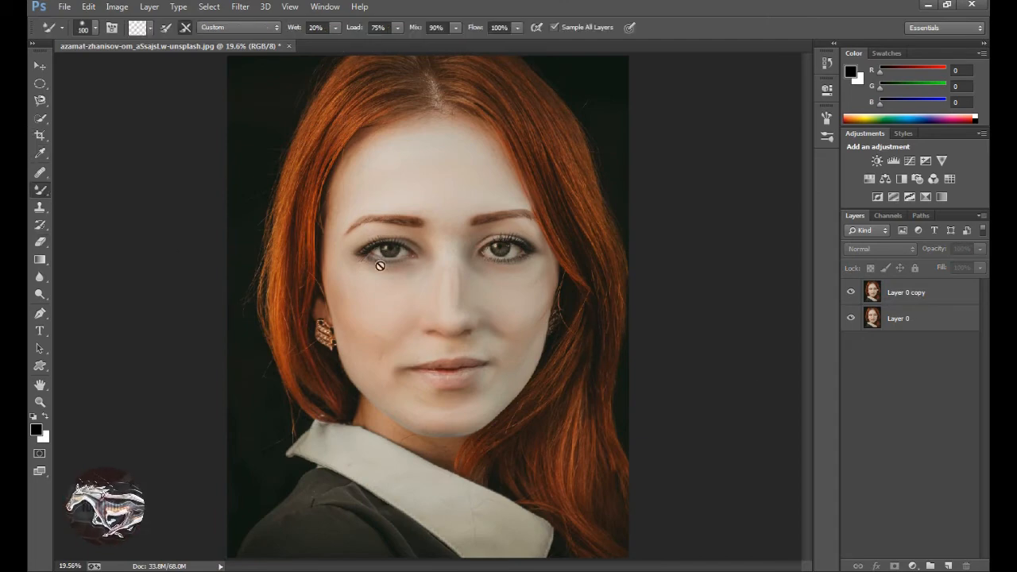
pyautogui.click(455, 260)
pyautogui.click(495, 223)
pyautogui.click(940, 296)
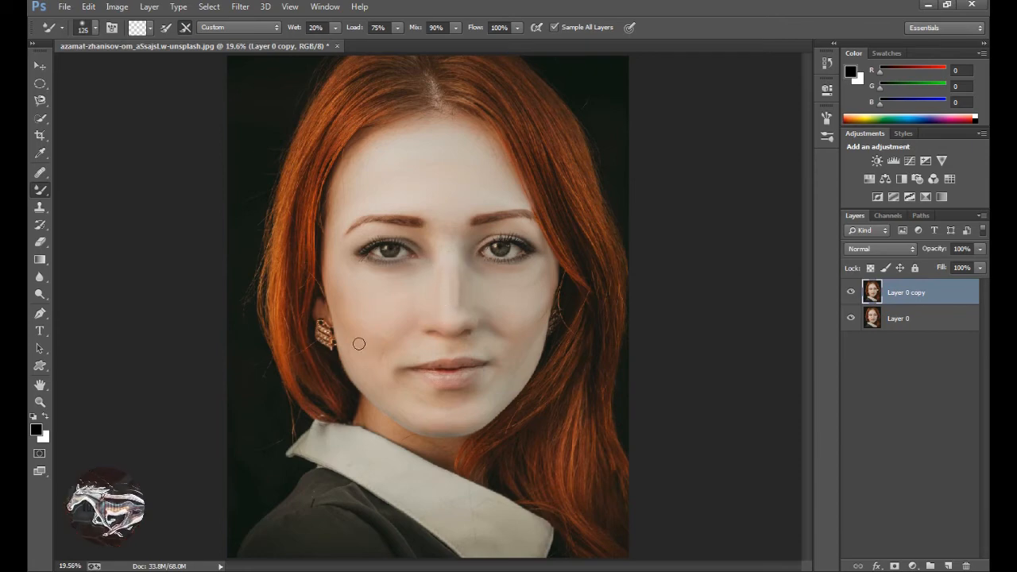
pyautogui.press(']')
pyautogui.press(']')
pyautogui.press(']')
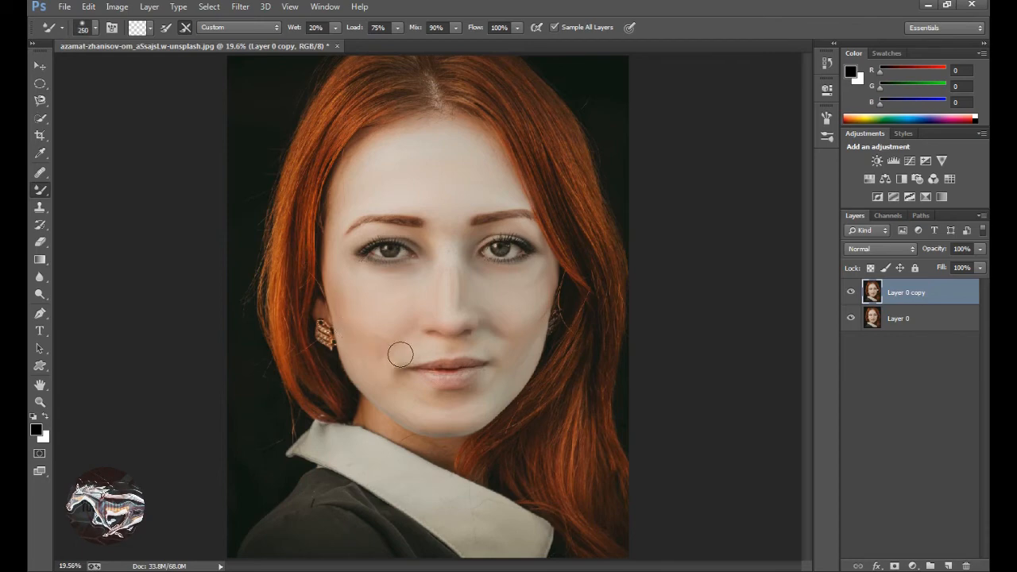
pyautogui.moveTo(375, 338); pyautogui.dragTo(404, 355)
pyautogui.moveTo(340, 322)
pyautogui.mouseDown()
pyautogui.moveTo(400, 348)
pyautogui.moveTo(357, 319)
pyautogui.moveTo(414, 347)
pyautogui.mouseUp()
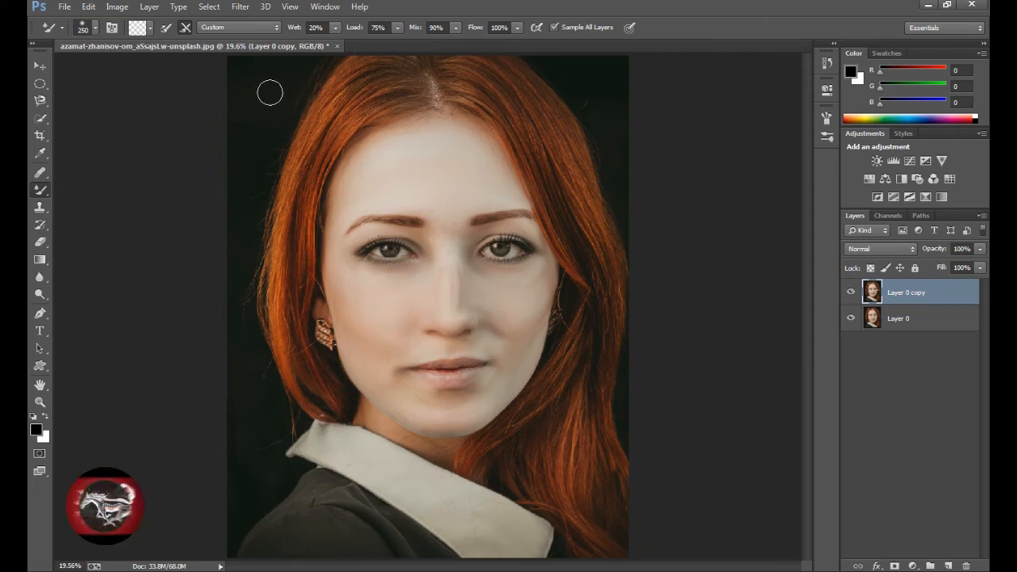
# Apply the Camera Raw filter to the retouched layer with Temperature +18 and Tint -18.
pyautogui.click(211, 8)
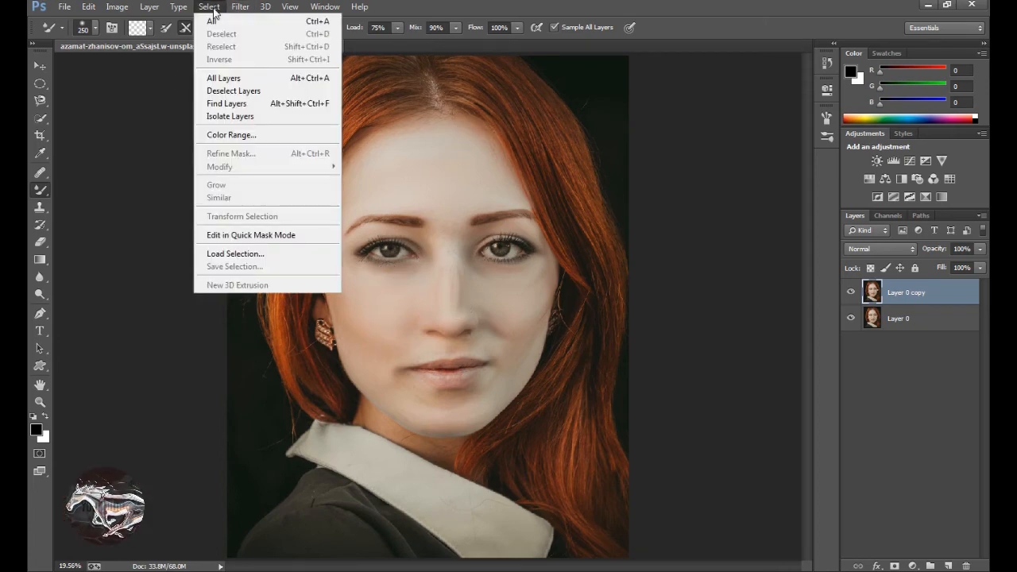
pyautogui.moveTo(240, 8)
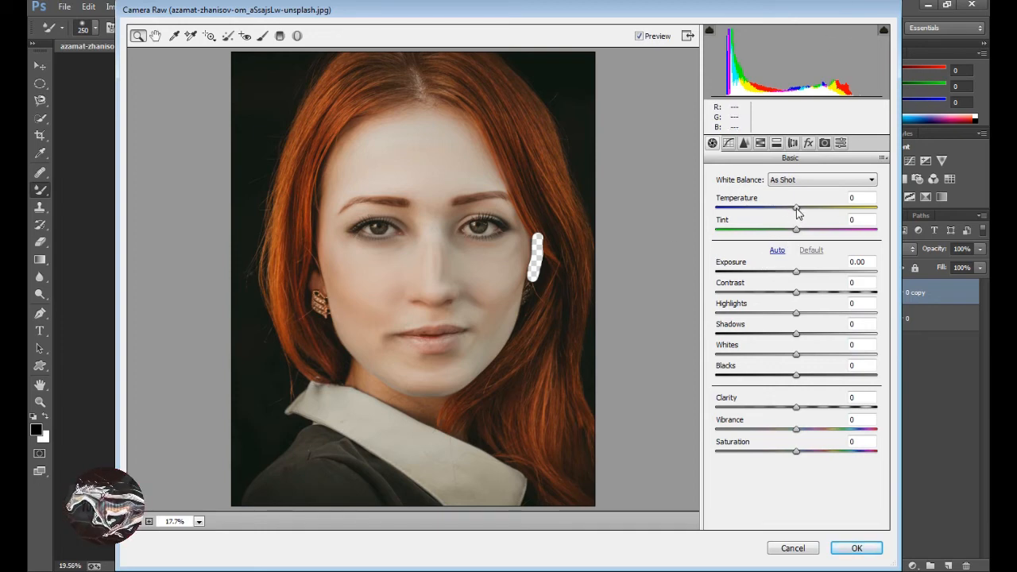
pyautogui.moveTo(797, 210); pyautogui.dragTo(812, 211)
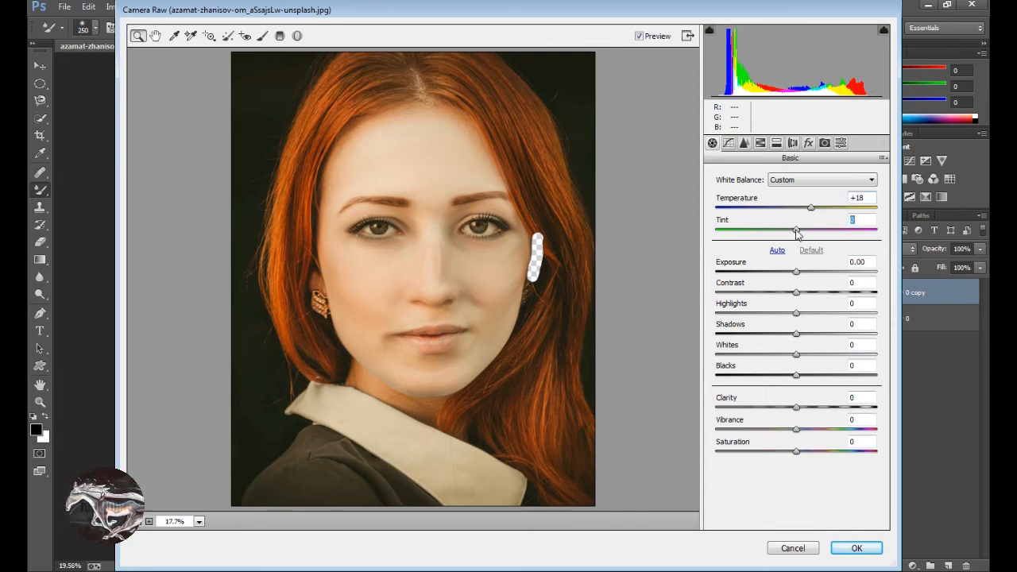
pyautogui.moveTo(796, 230); pyautogui.dragTo(783, 231)
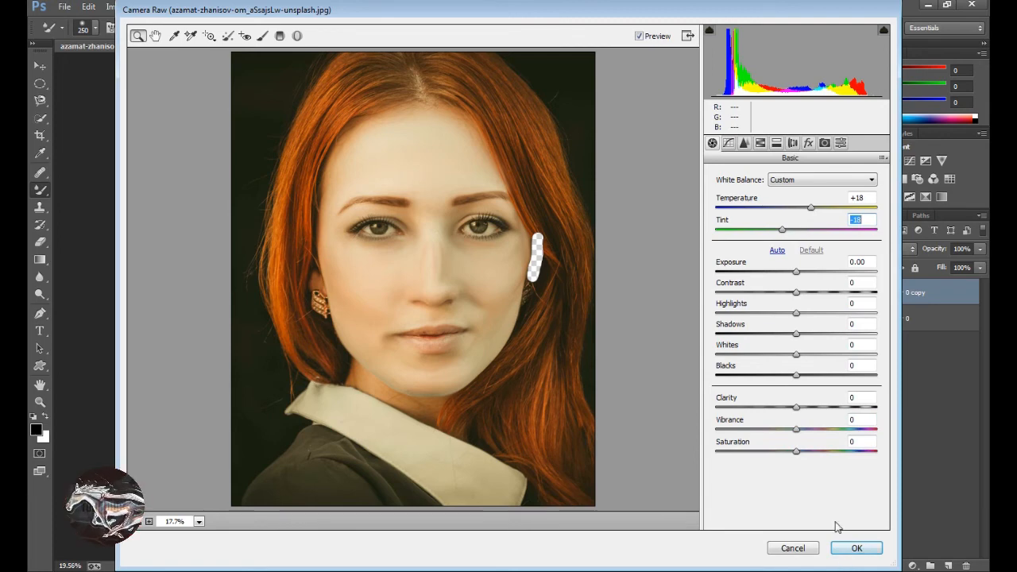
pyautogui.click(840, 548)
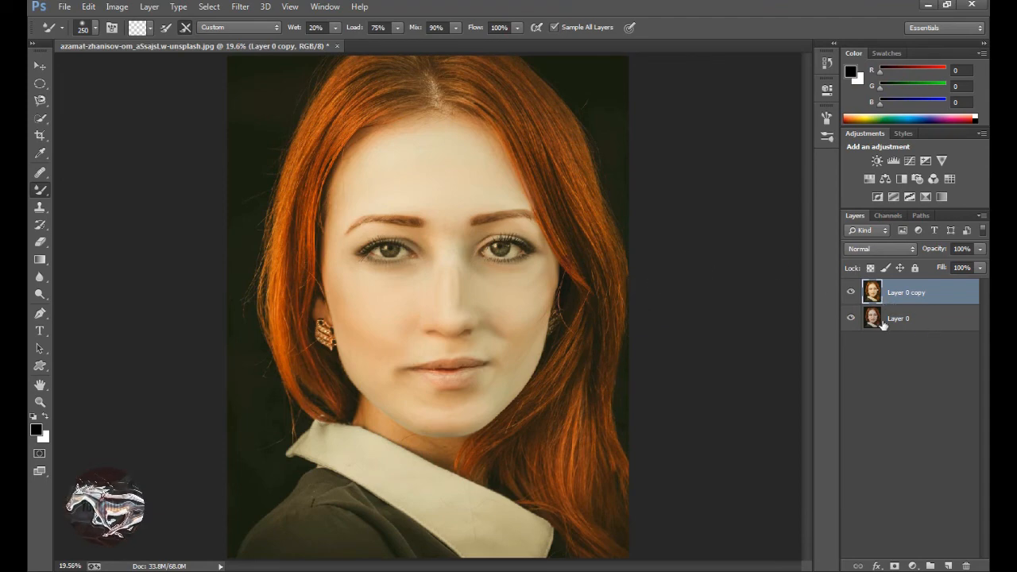
# Merge Layer 0 and Layer 0 copy into a single layer.
pyautogui.click(890, 321)
pyautogui.moveTo(877, 316); pyautogui.dragTo(873, 306)
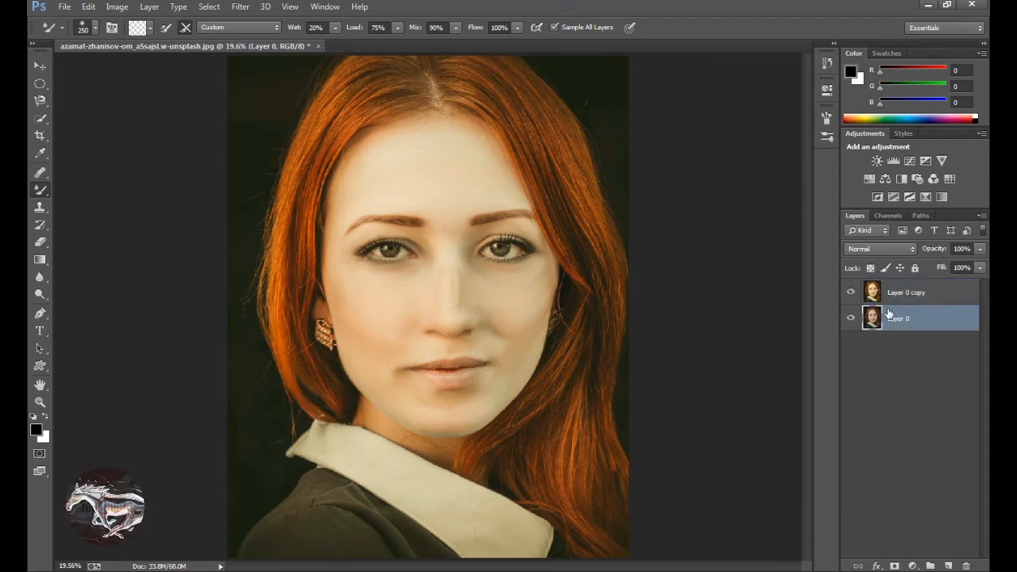
pyautogui.keyDown('shift'); pyautogui.click(900, 293); pyautogui.keyUp('shift')
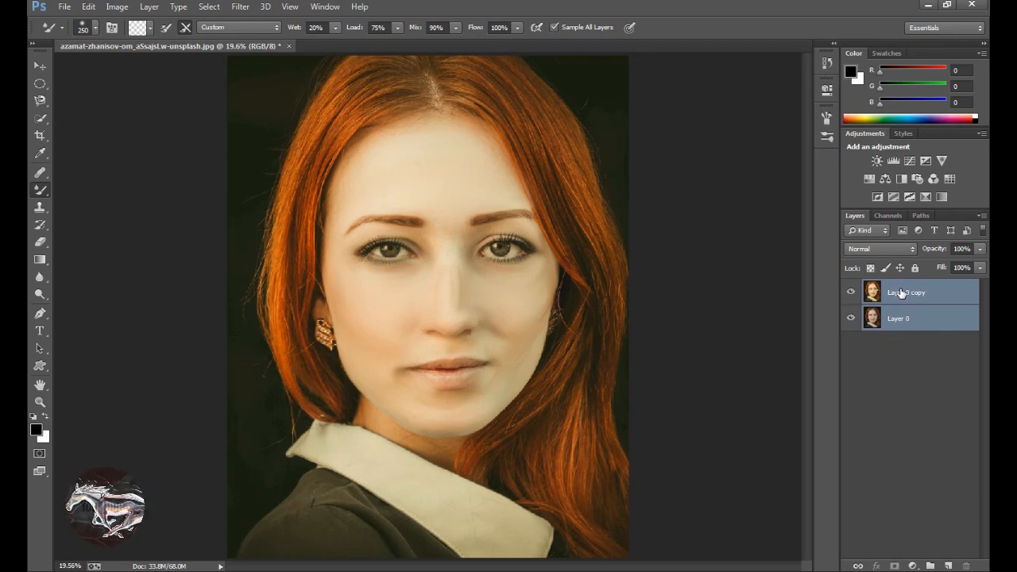
pyautogui.hotkey('ctrl', 'e')
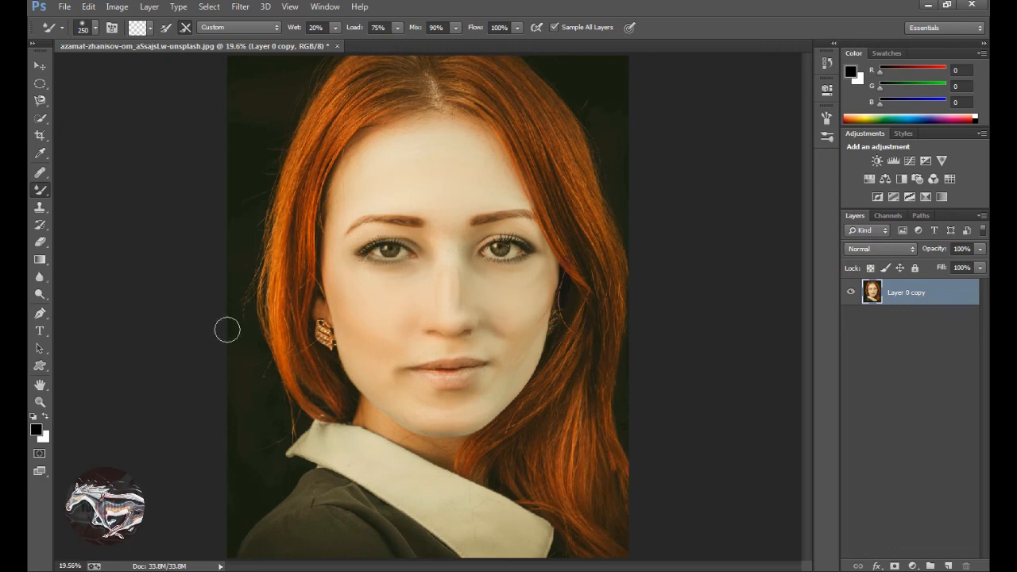
# Start saving the portrait under a new name and choose the download\Unsplsh folder on drive F: as the destination.
pyautogui.click(64, 6)
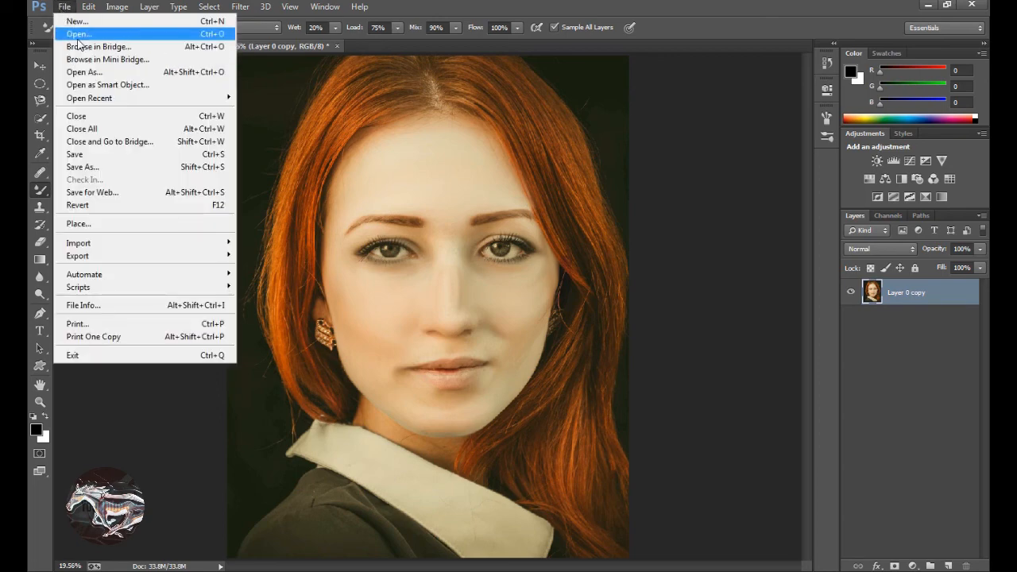
pyautogui.click(87, 167)
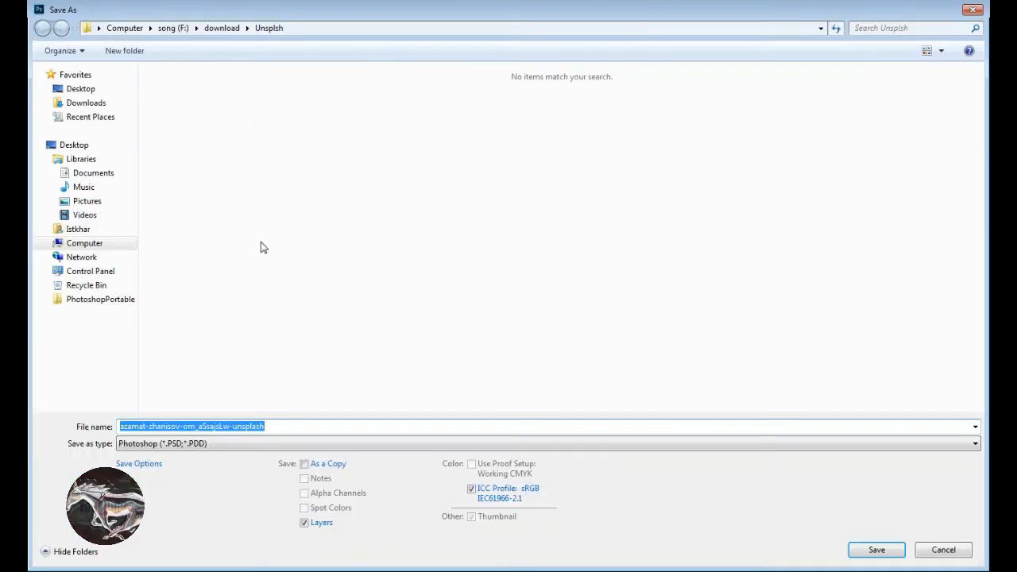
pyautogui.click(84, 243)
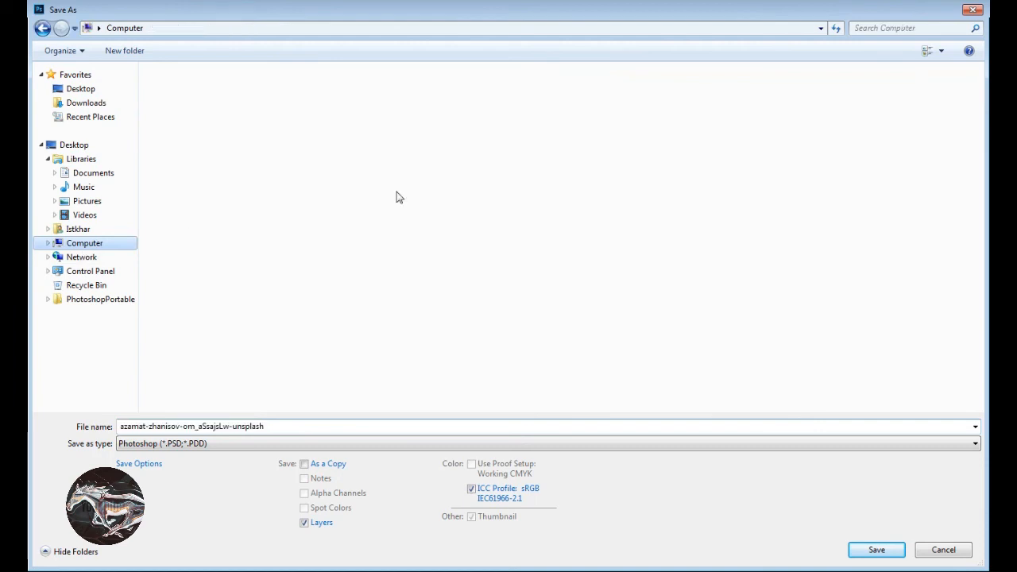
pyautogui.doubleClick(680, 99)
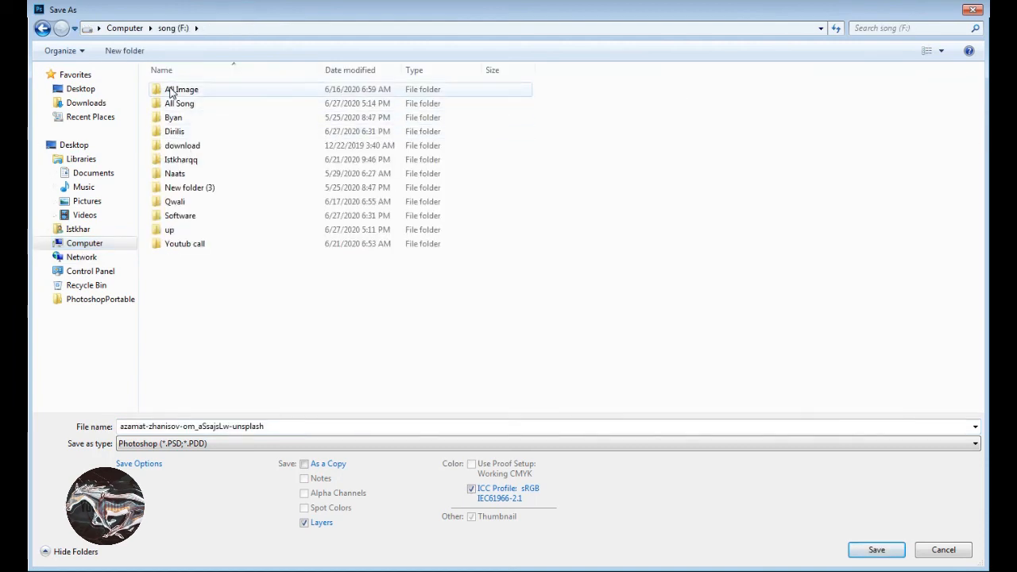
pyautogui.doubleClick(170, 92)
pyautogui.click(40, 28)
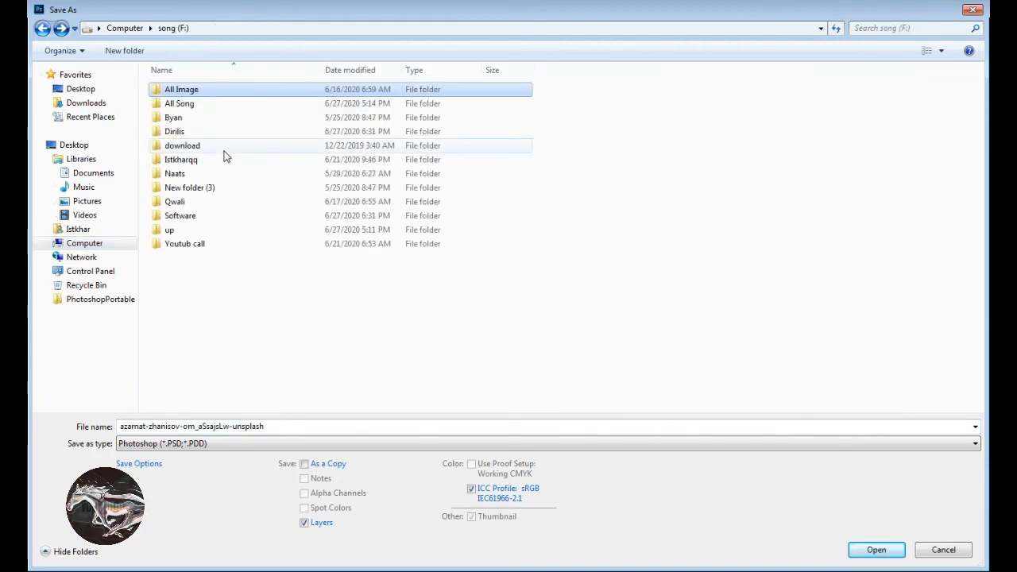
pyautogui.click(197, 148)
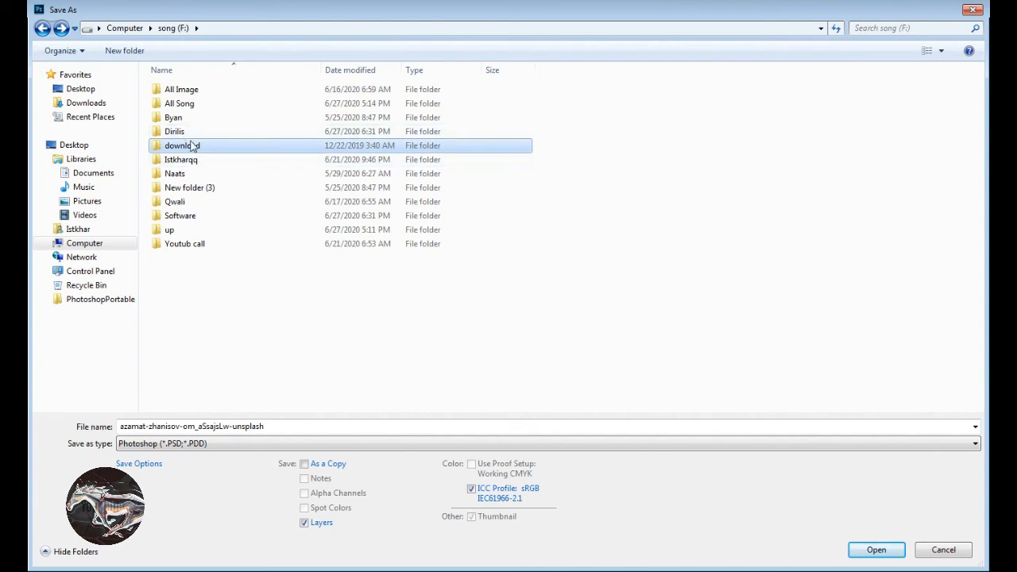
pyautogui.doubleClick(193, 146)
pyautogui.doubleClick(181, 102)
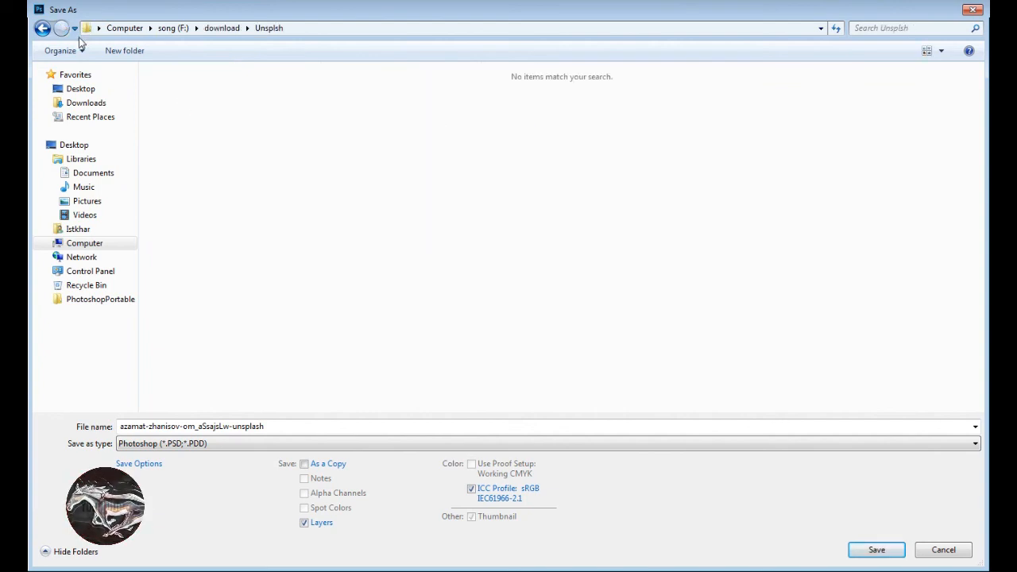
# Save the portrait as a Baseline ("Standard") JPEG at quality 8 with 1 appended to the file name, and minimize the window.
pyautogui.click(307, 446)
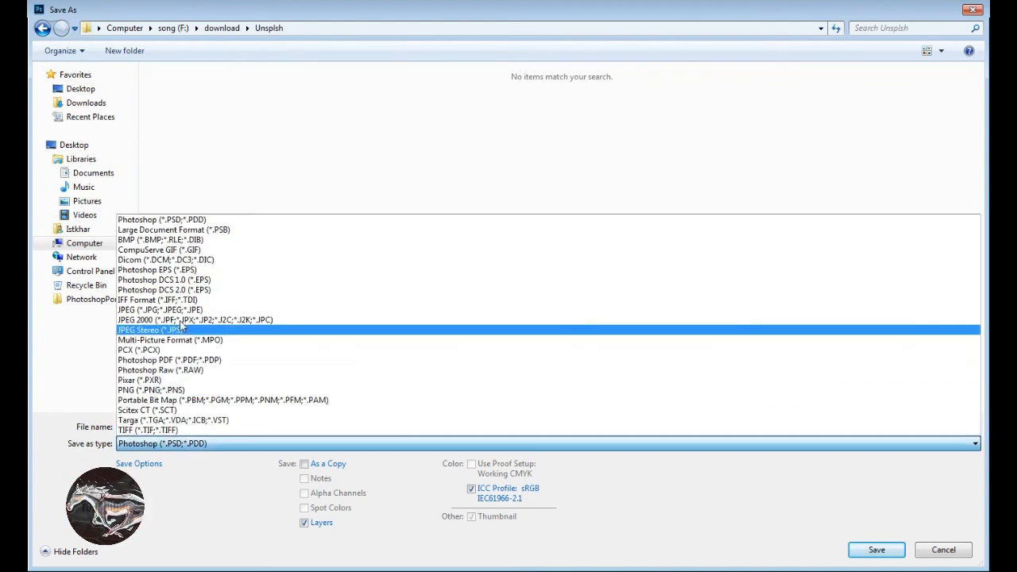
pyautogui.click(187, 309)
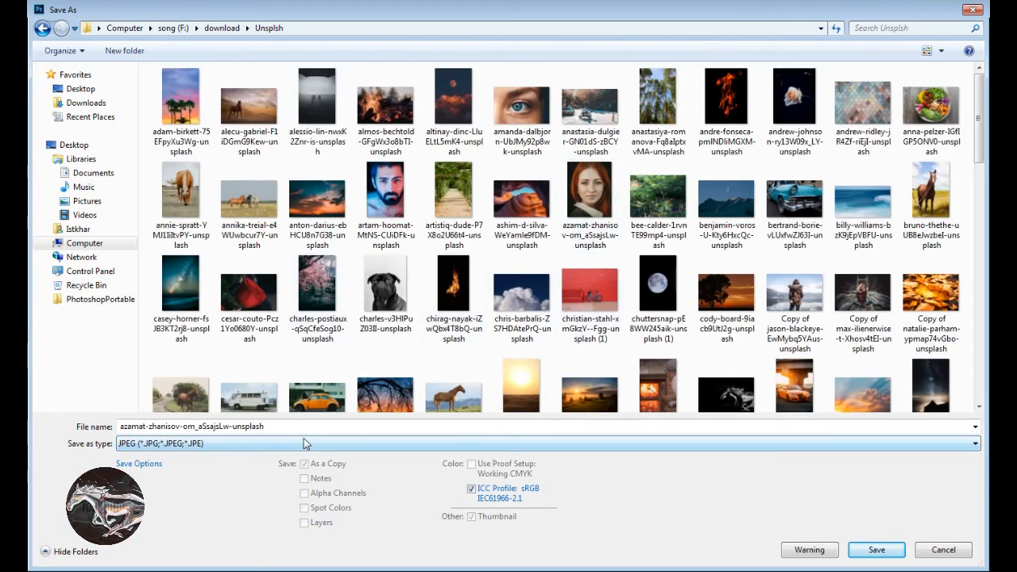
pyautogui.click(275, 429)
pyautogui.doubleClick(274, 430)
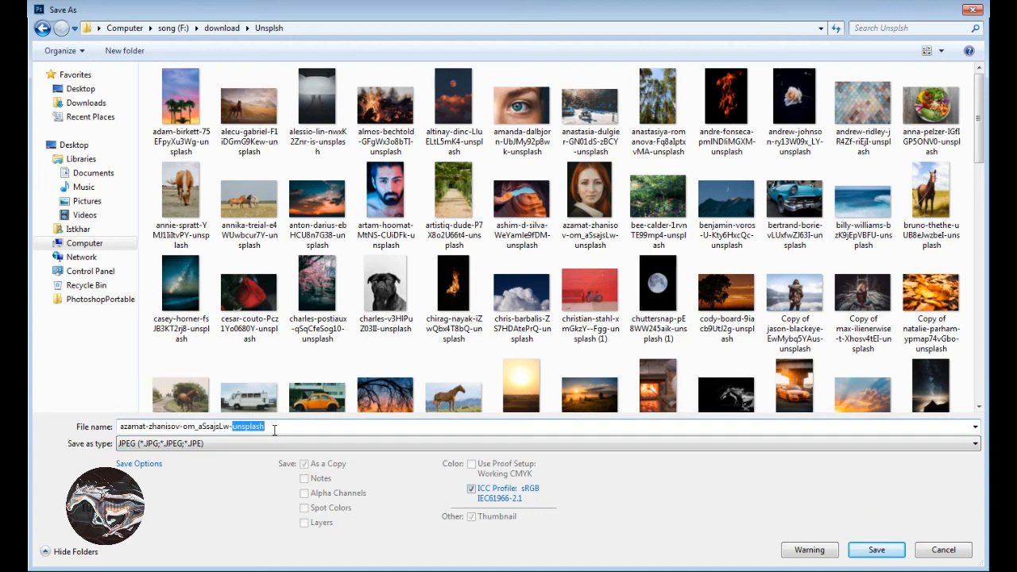
pyautogui.click(275, 430)
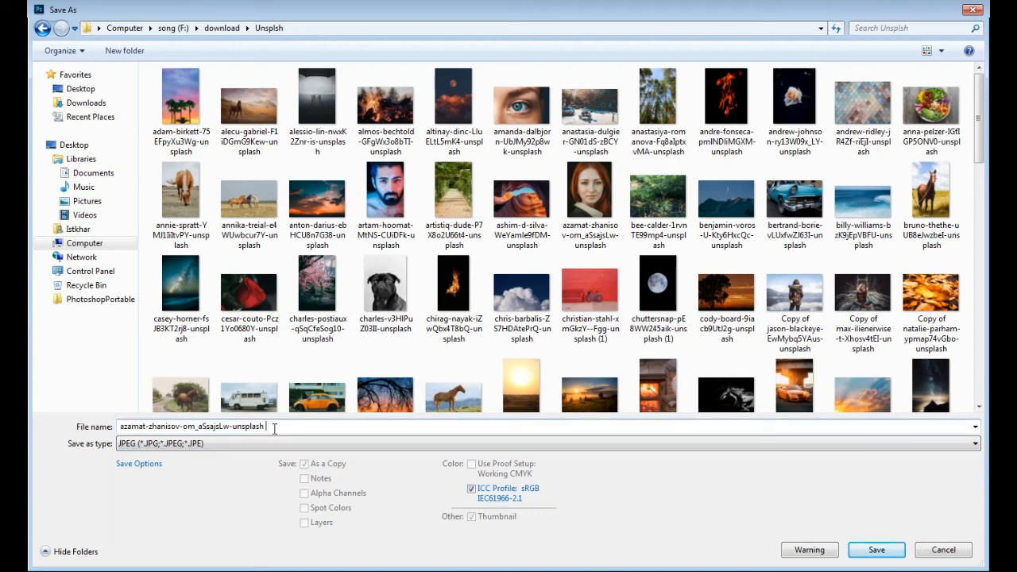
pyautogui.write('1')
pyautogui.press('Return')
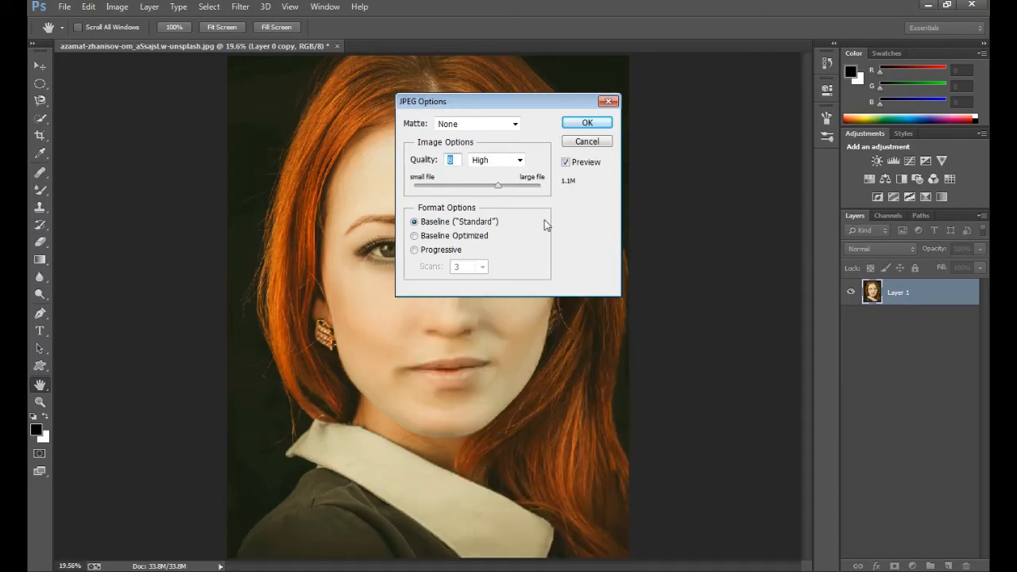
pyautogui.click(586, 123)
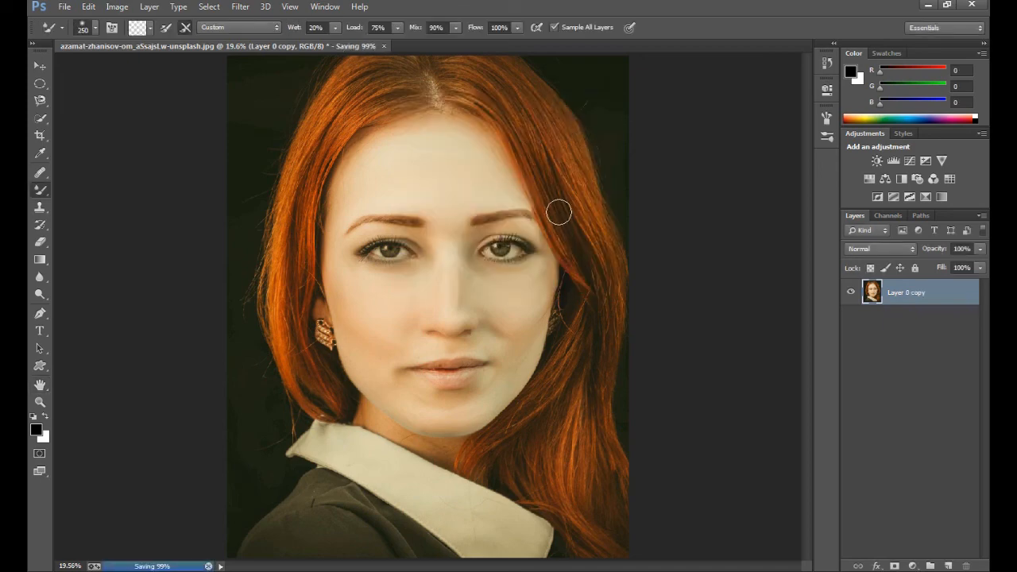
pyautogui.click(931, 7)
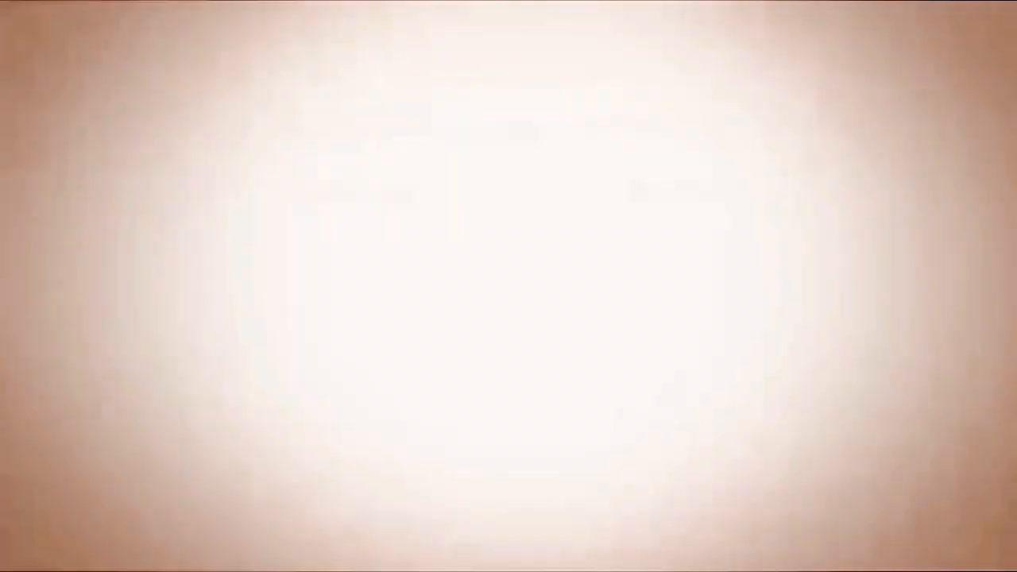